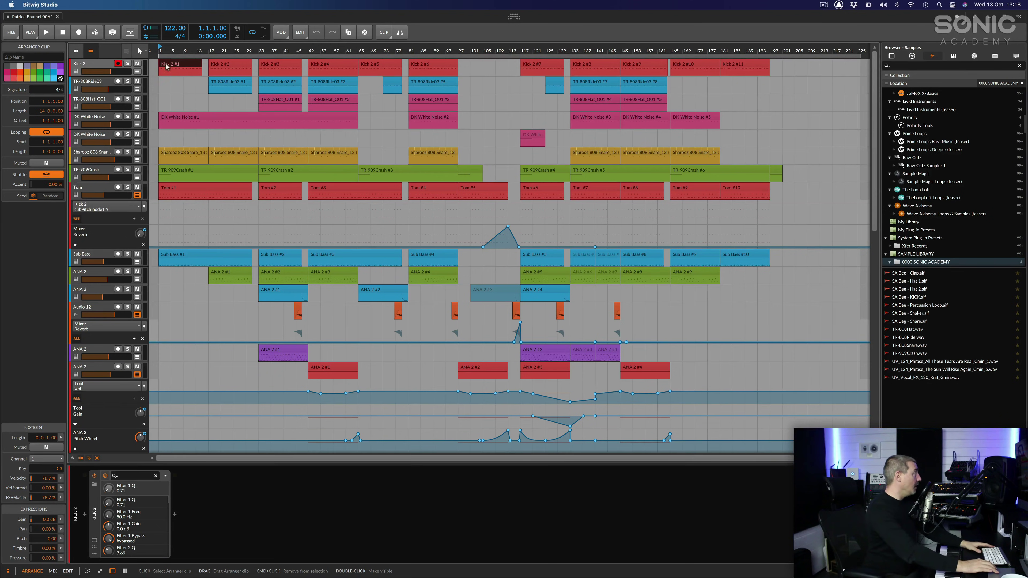
- Select the Kick 2 track and the opening Tom, Sub Bass and Kick 2 clips in turn to examine their devices
click(90, 64)
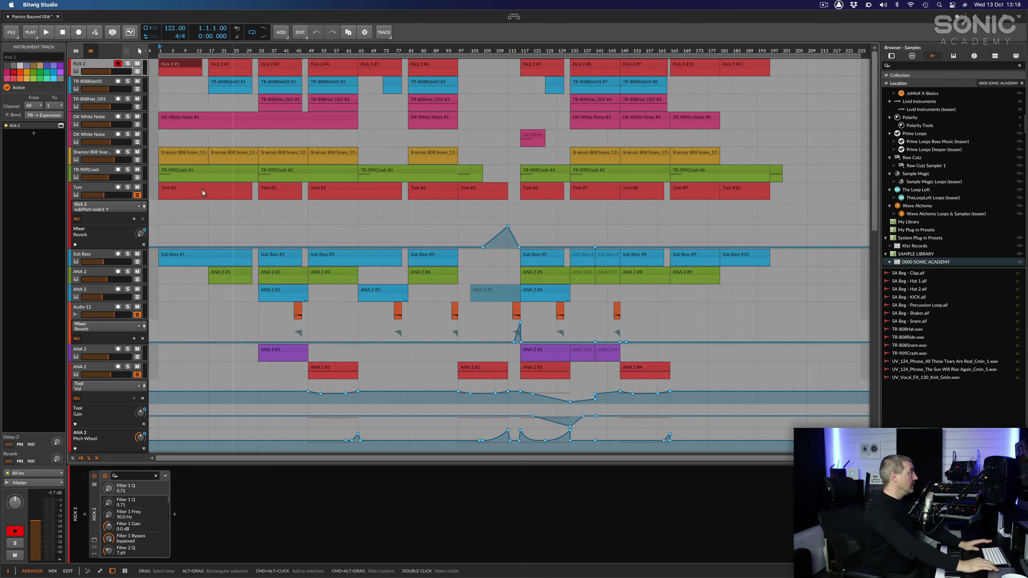
click(178, 187)
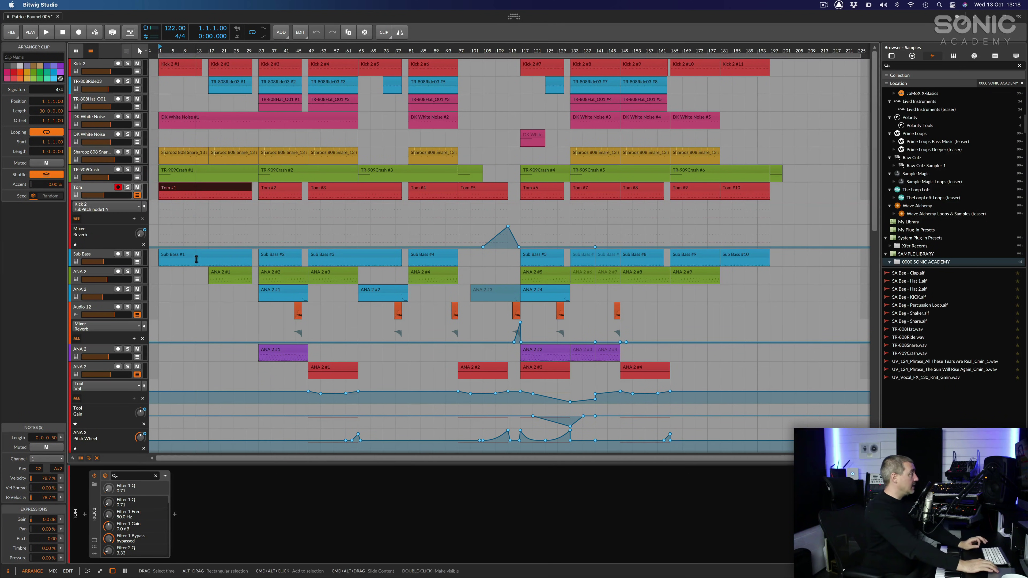
click(197, 259)
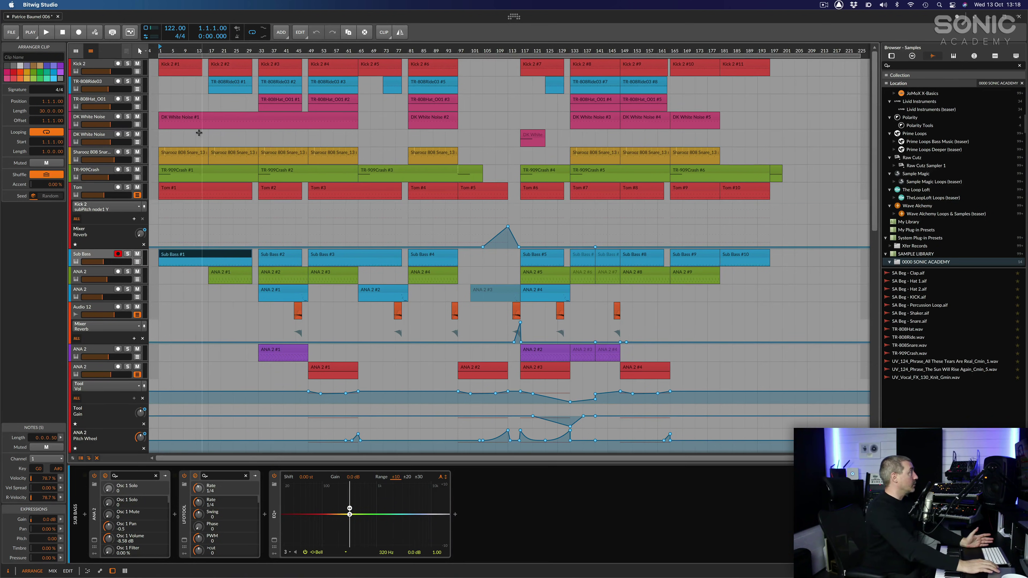
click(181, 63)
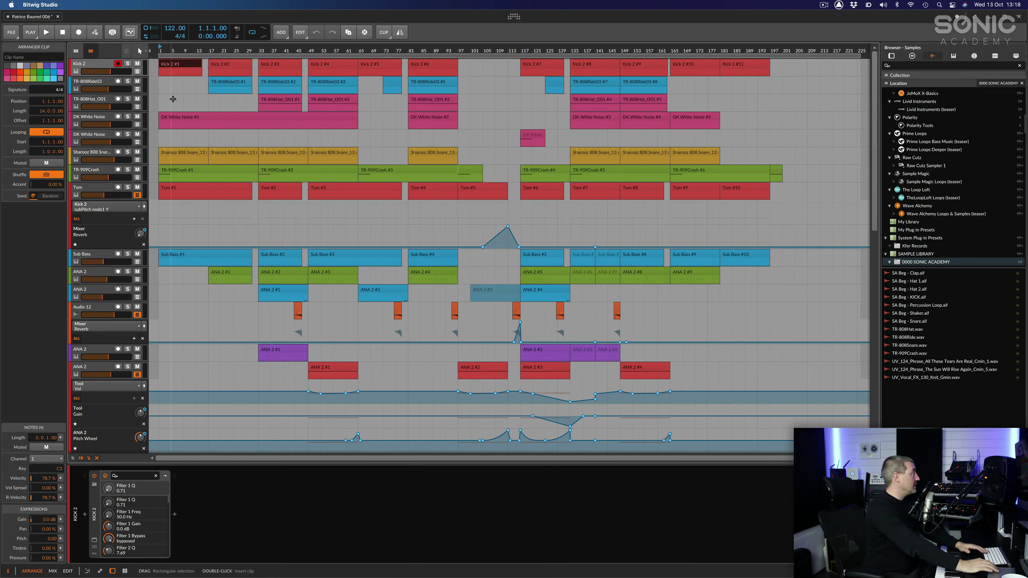
- Play the full mix from bar 1 to about bar 7 and stop playback
click(173, 66)
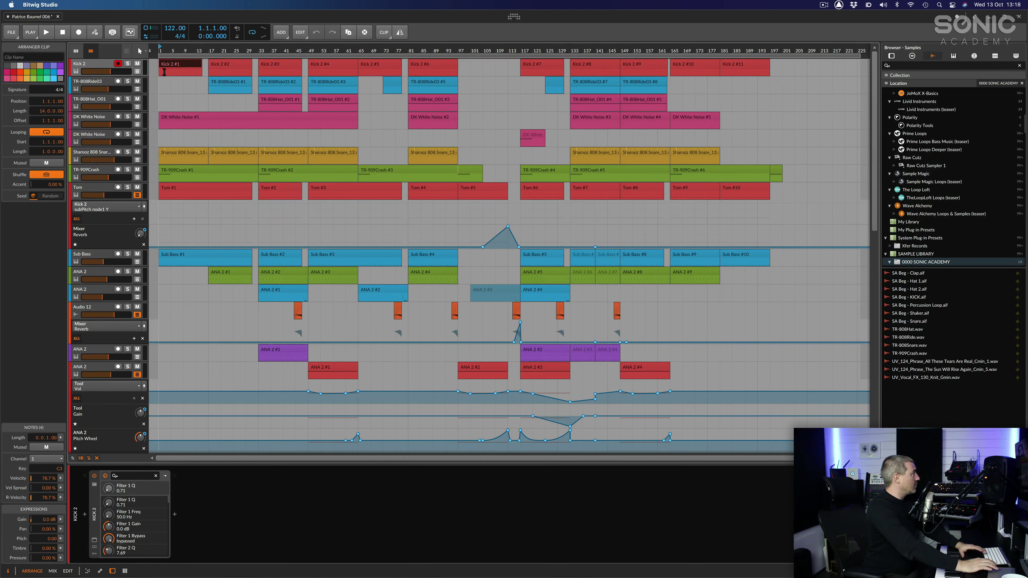
key(space)
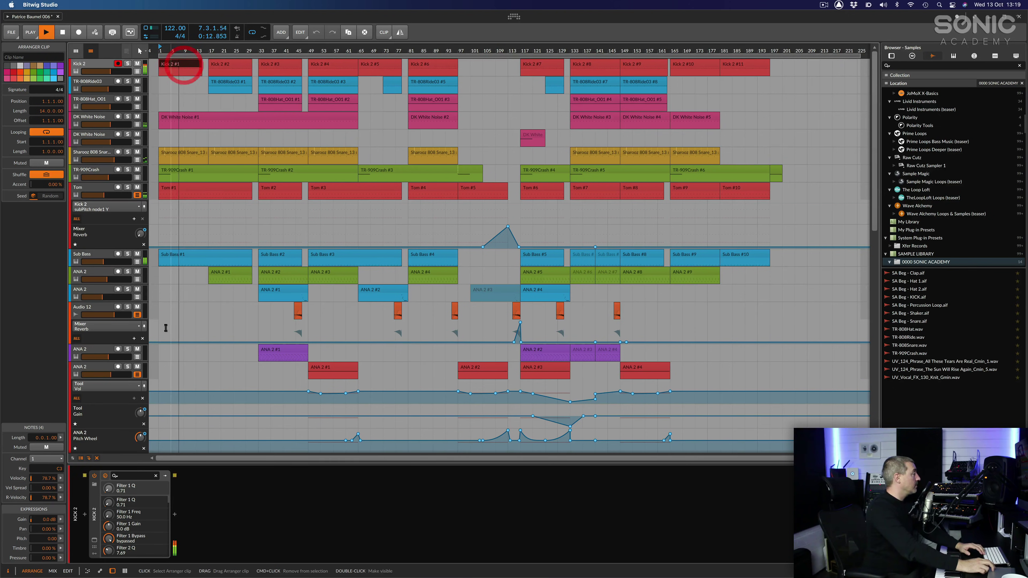
key(space)
- Open the Kick 2 plugin window, audition the Kick 2 track in solo from bar 1 and unsolo it
click(94, 540)
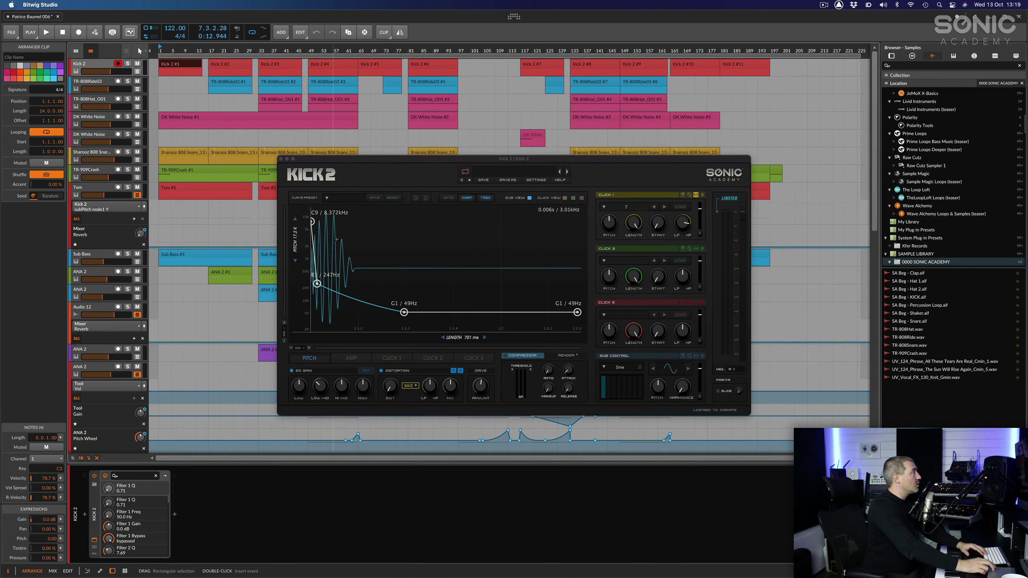
click(127, 64)
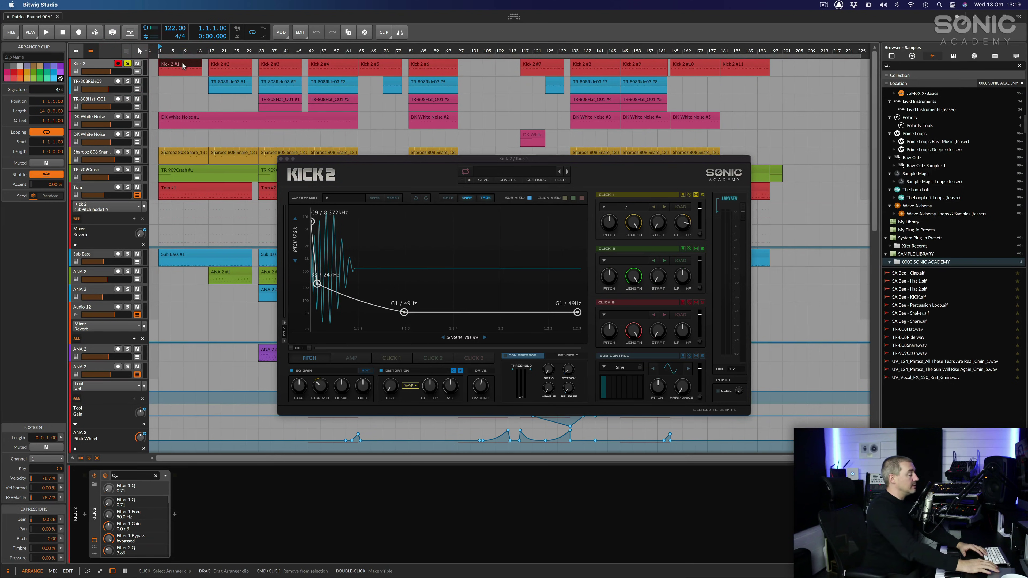
key(space)
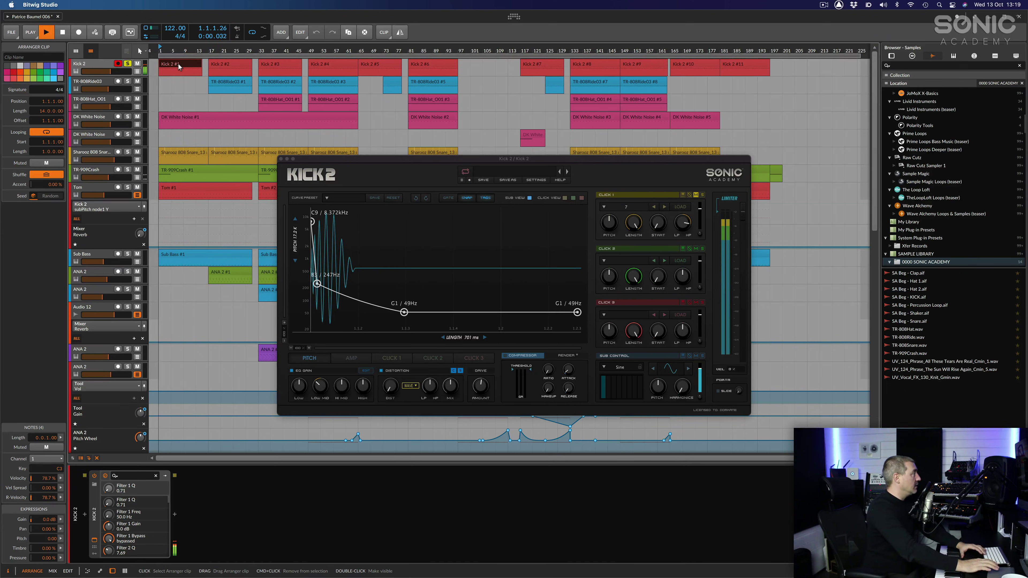
key(space)
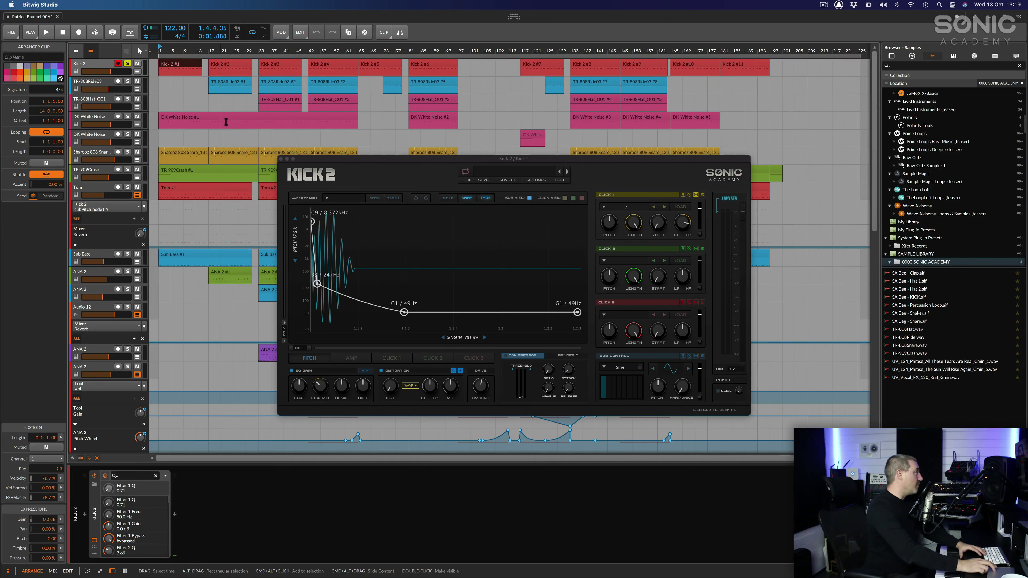
click(127, 64)
- Close the Kick 2 plugin window and open the ANA 2 synth window of the Sub Bass track
click(171, 116)
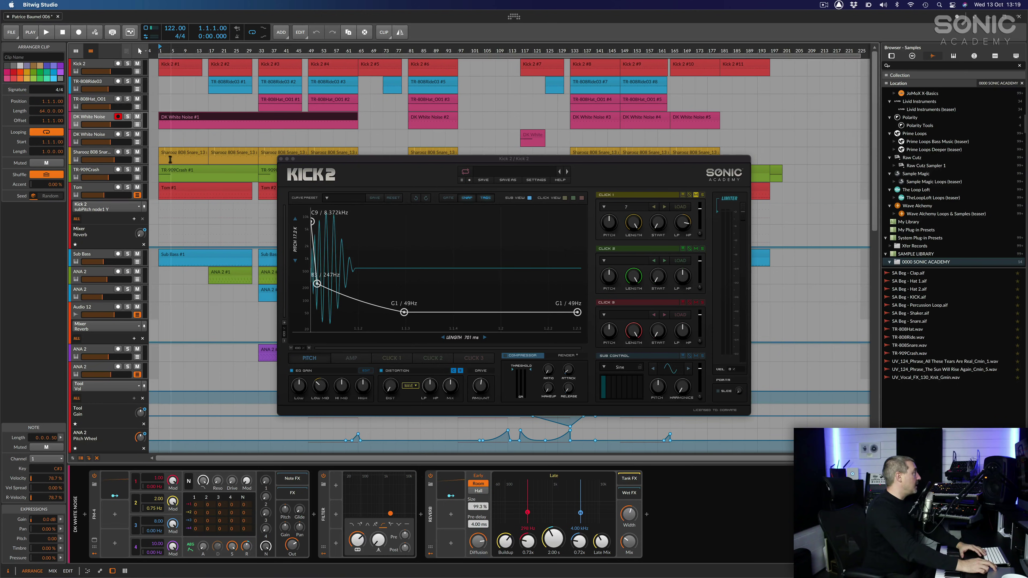
click(173, 255)
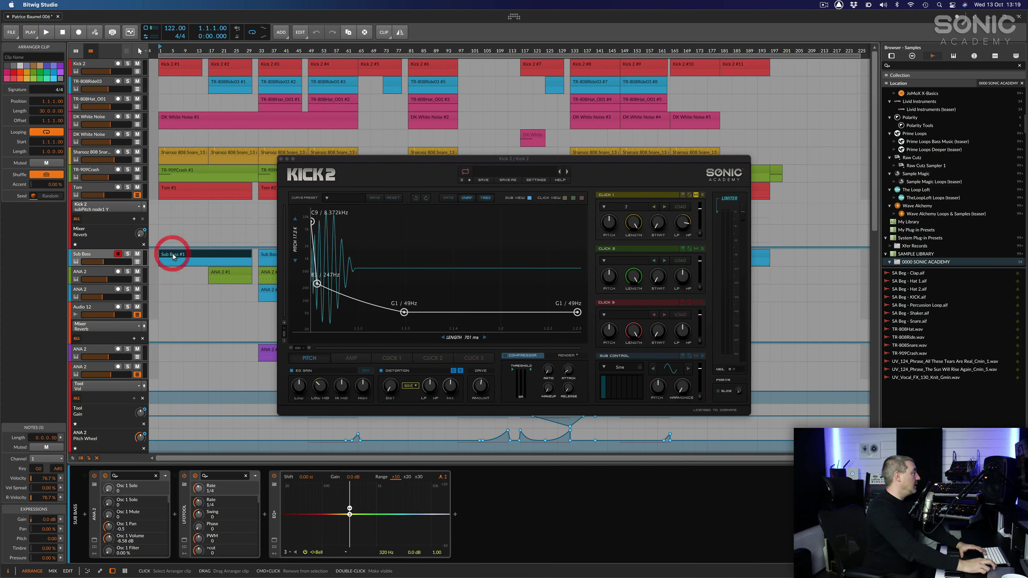
click(281, 159)
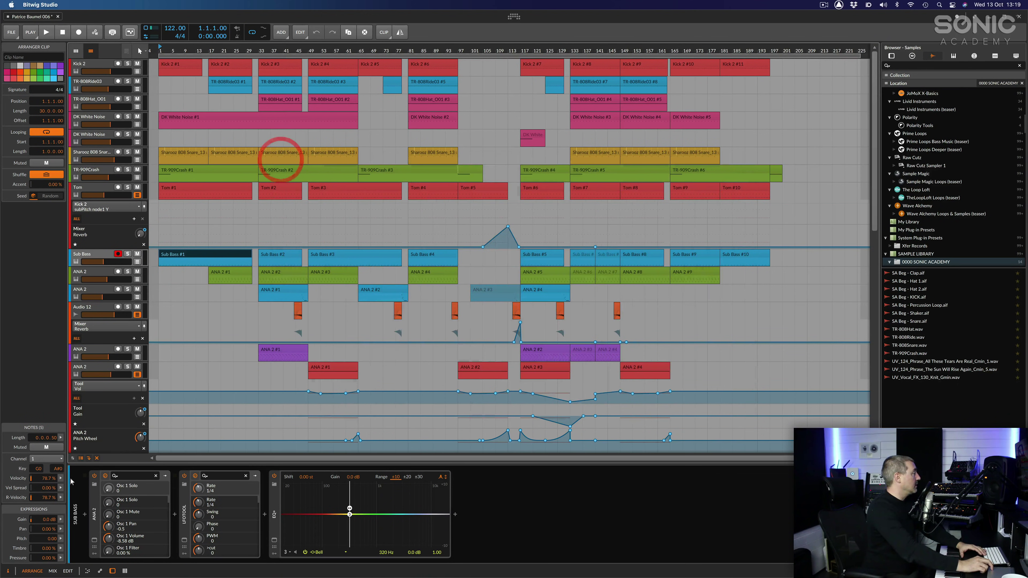
click(94, 540)
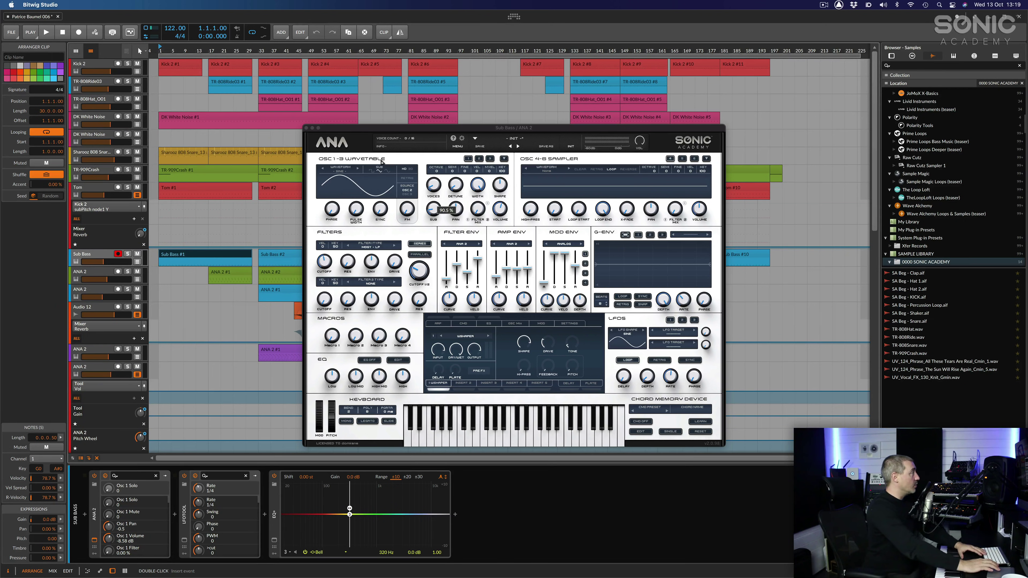
- Solo the Sub Bass track, play it from bar 1 and stop playback
click(128, 254)
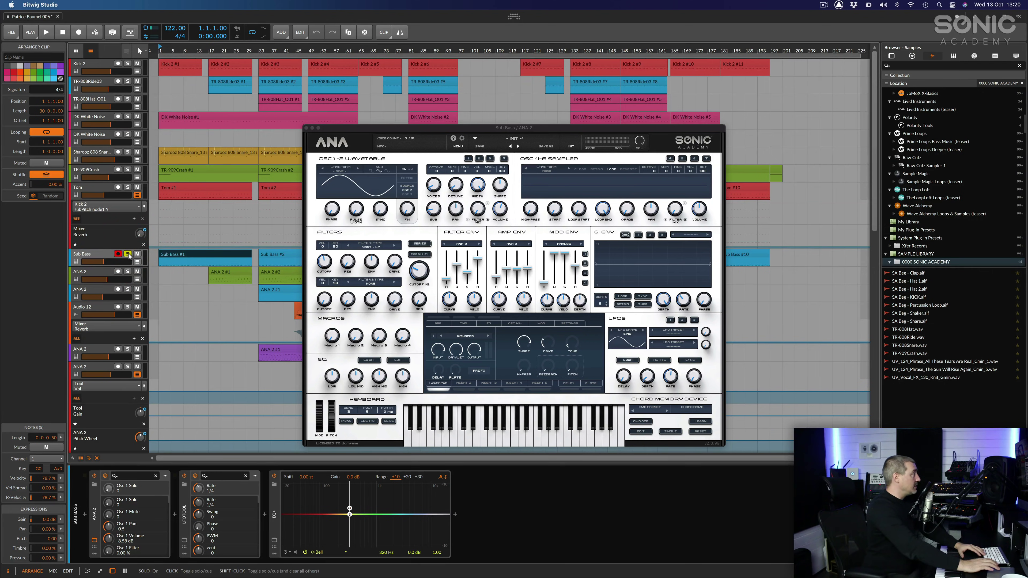
key(space)
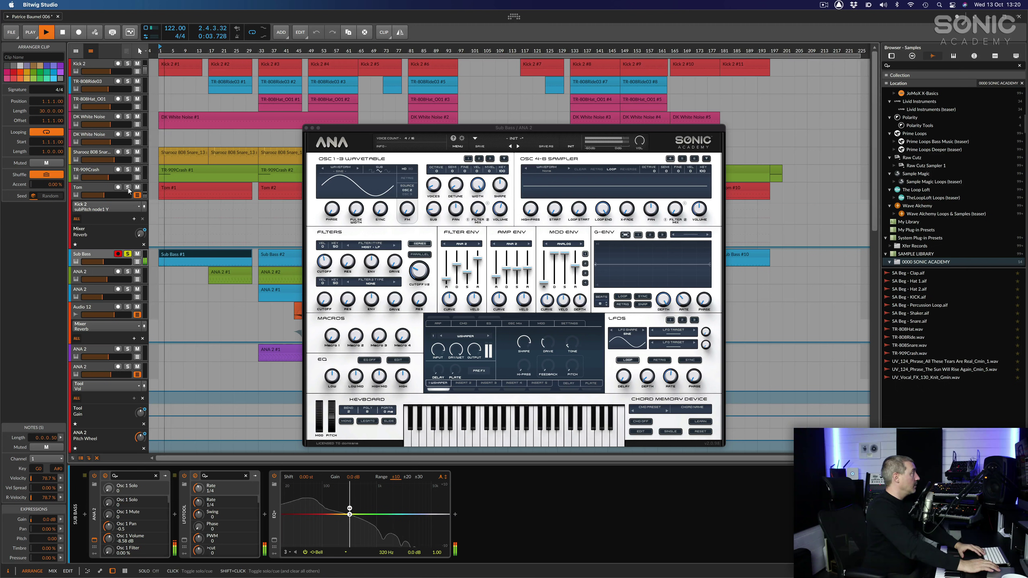
key(space)
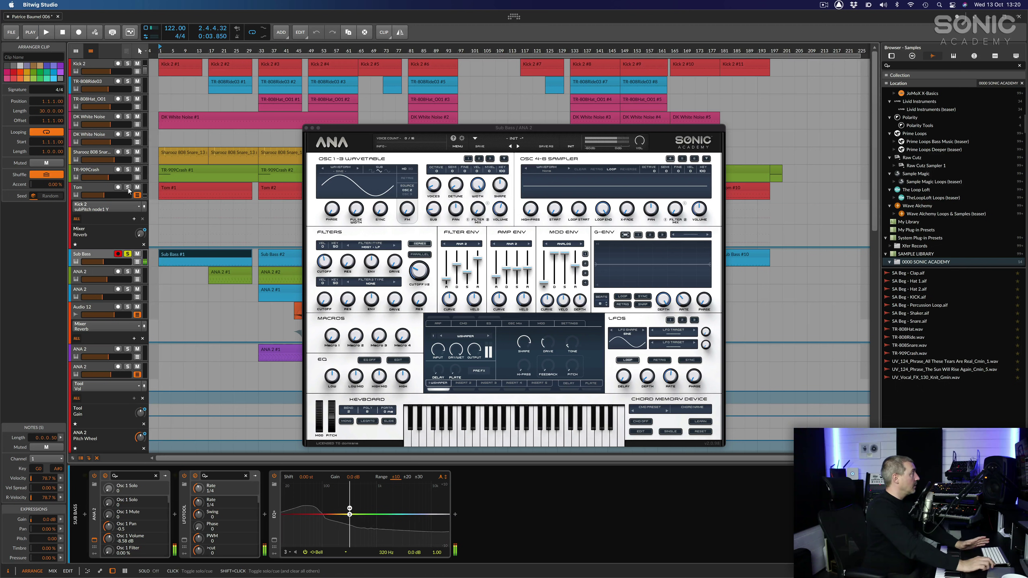
- Solo the Tom track alongside Sub Bass and play both from bar 1
click(100, 188)
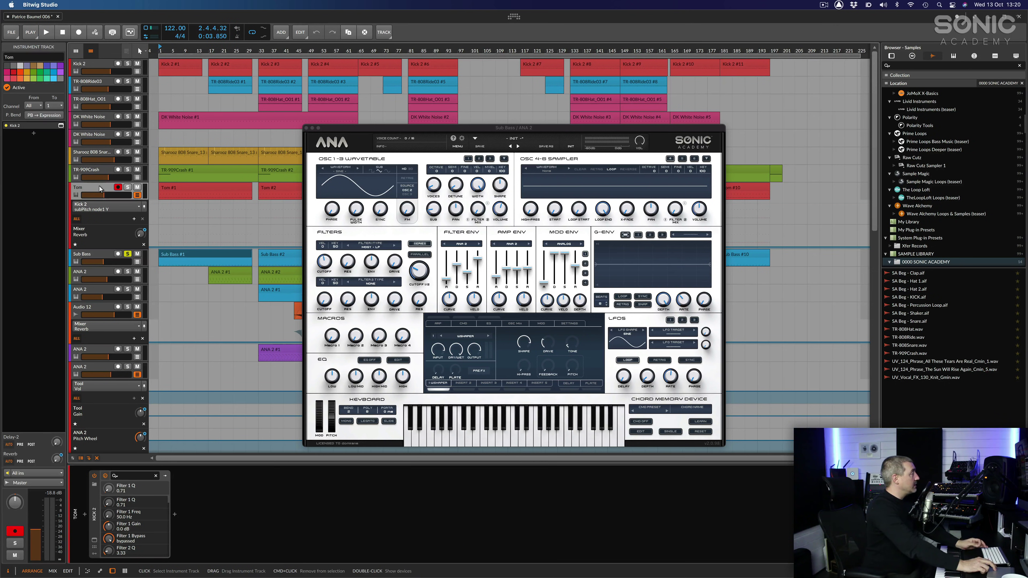
click(128, 187)
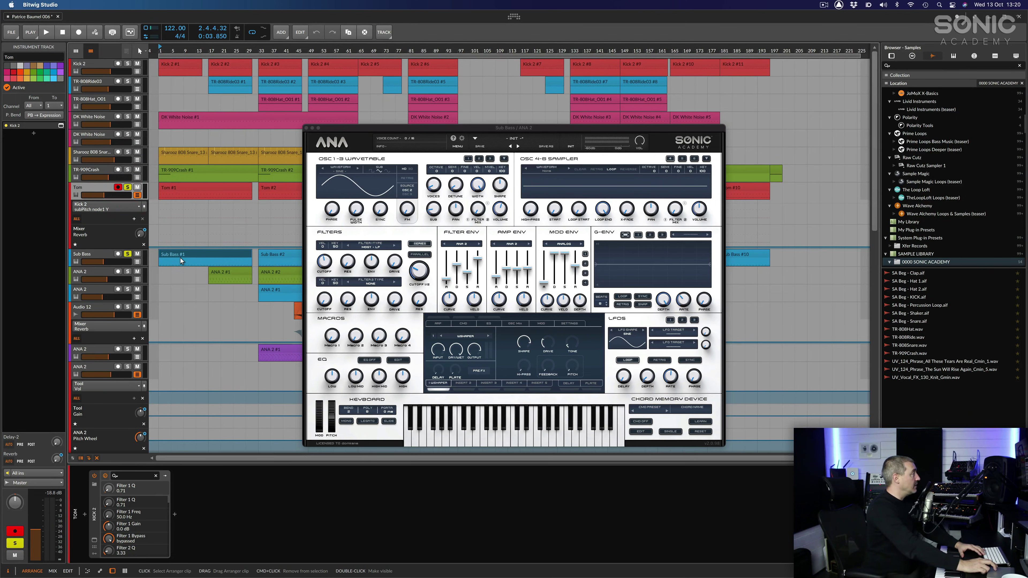
key(space)
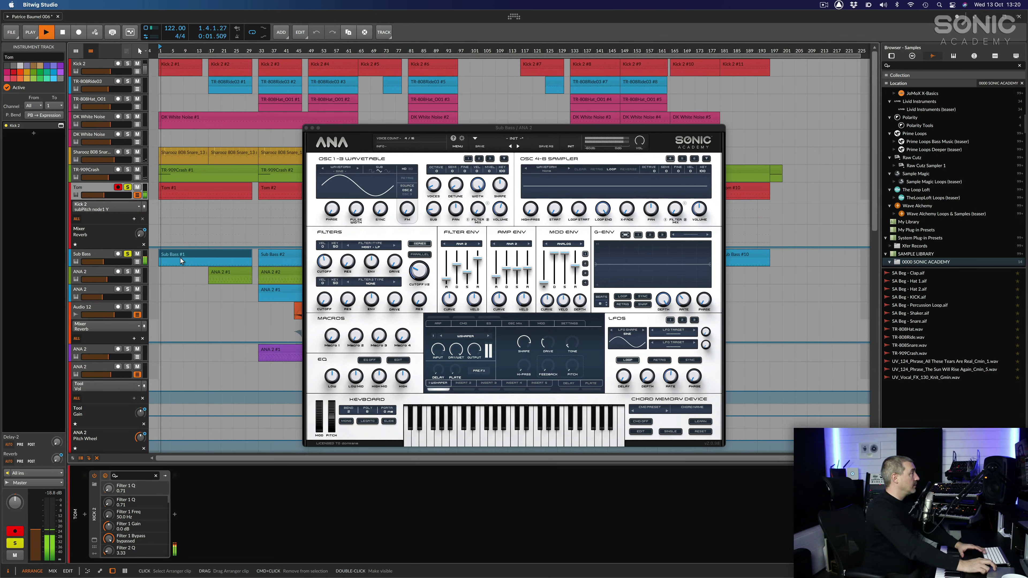
key(space)
- Add Kick 2 to the soloed tracks and play kick, tom and sub bass together from bar 1
click(127, 63)
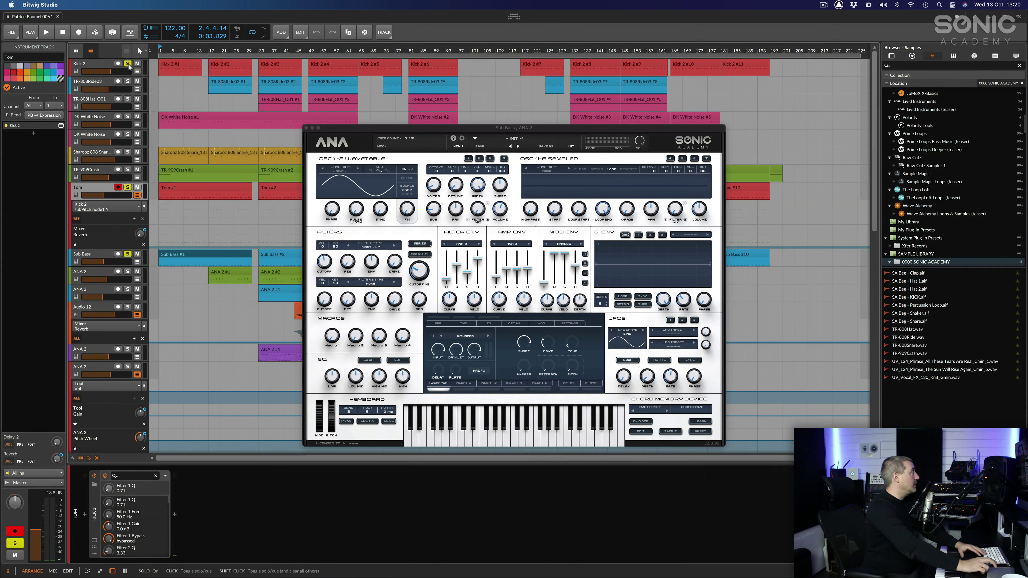
key(space)
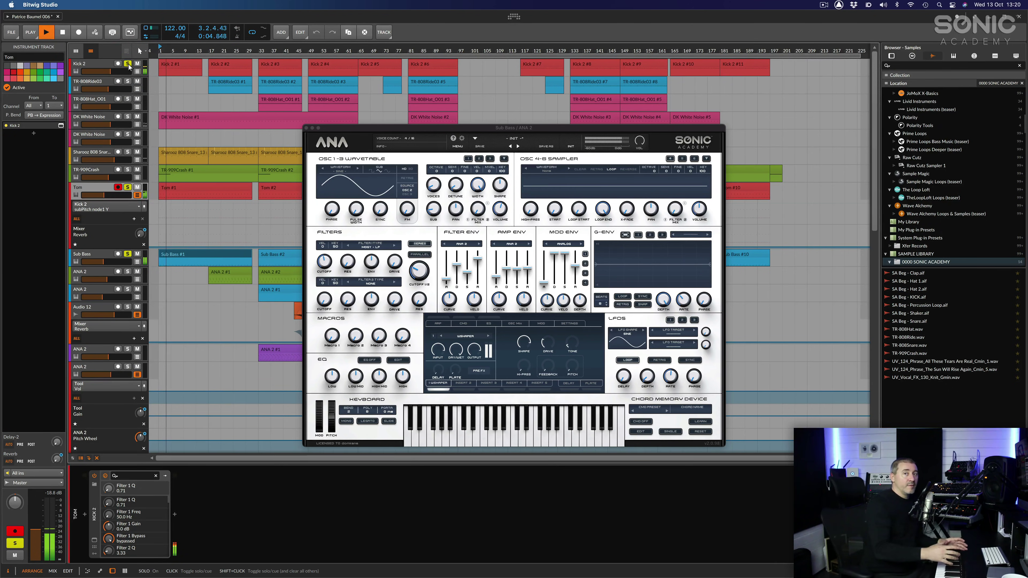
key(space)
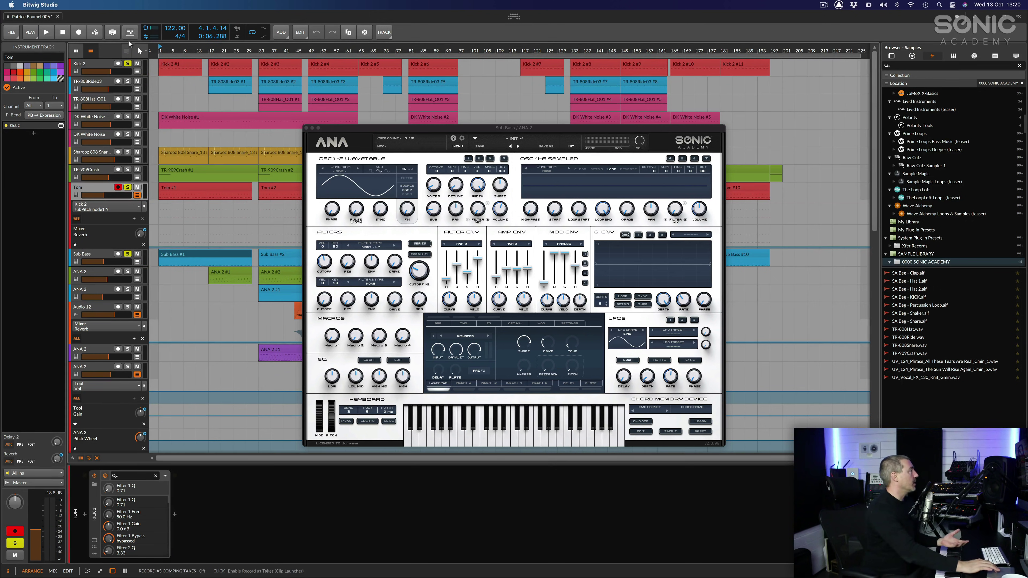
- Unsolo Kick 2, Tom and Sub Bass, and close the ANA 2 synth window
click(127, 64)
click(127, 187)
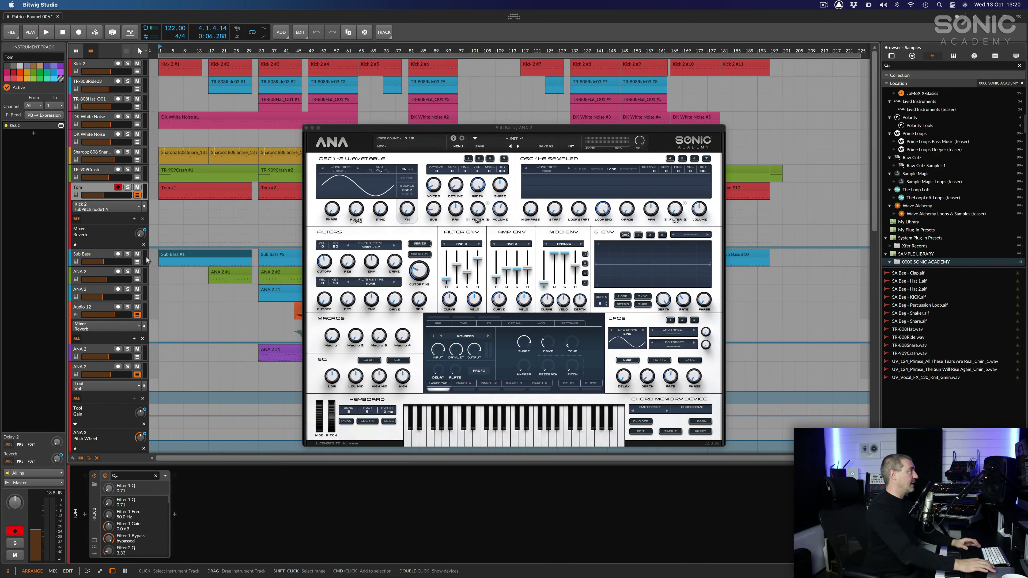
click(307, 128)
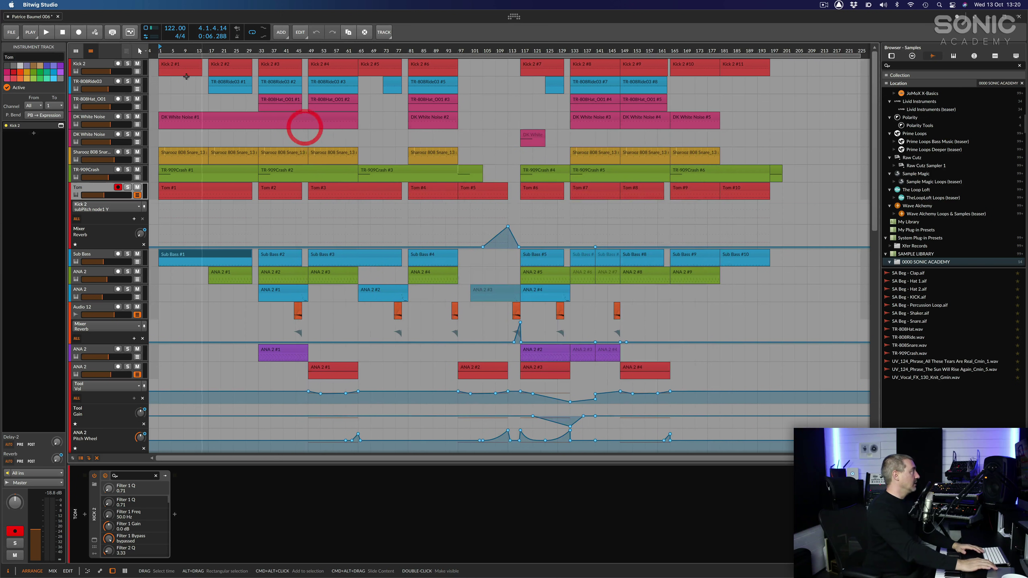
- Solo the DK White Noise track holding the long opening clip and reveal the Classic LFO settings of its FM-4
click(169, 117)
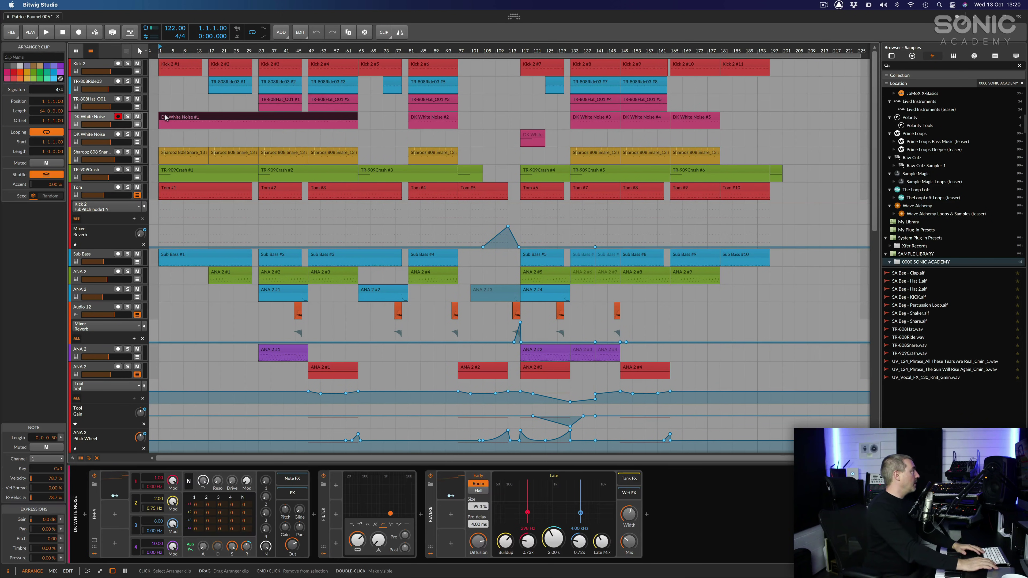
click(127, 117)
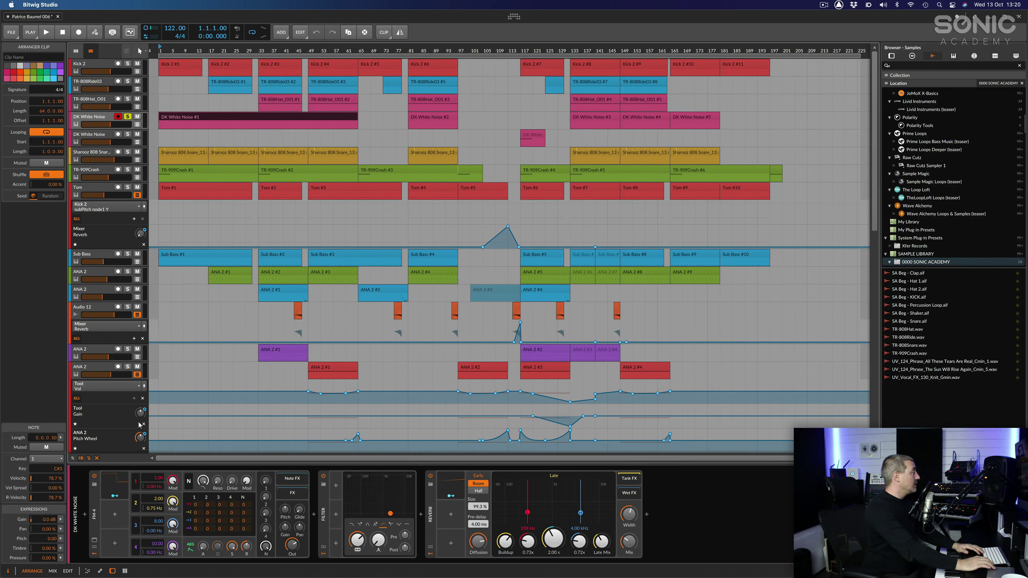
click(123, 490)
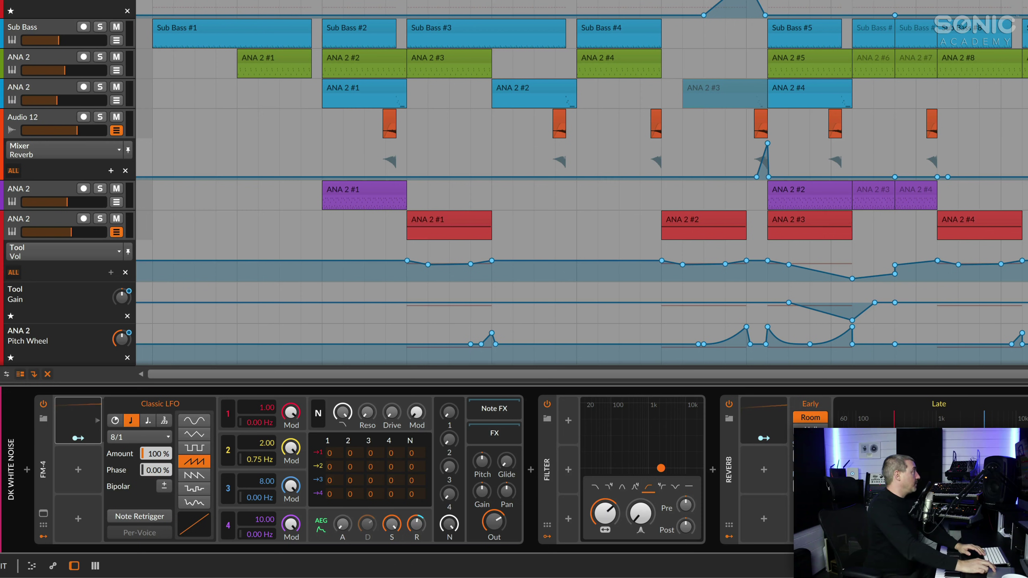
- Play the soloed DK White Noise track from bar 1 to about bar 9, stop and unsolo it
key(space)
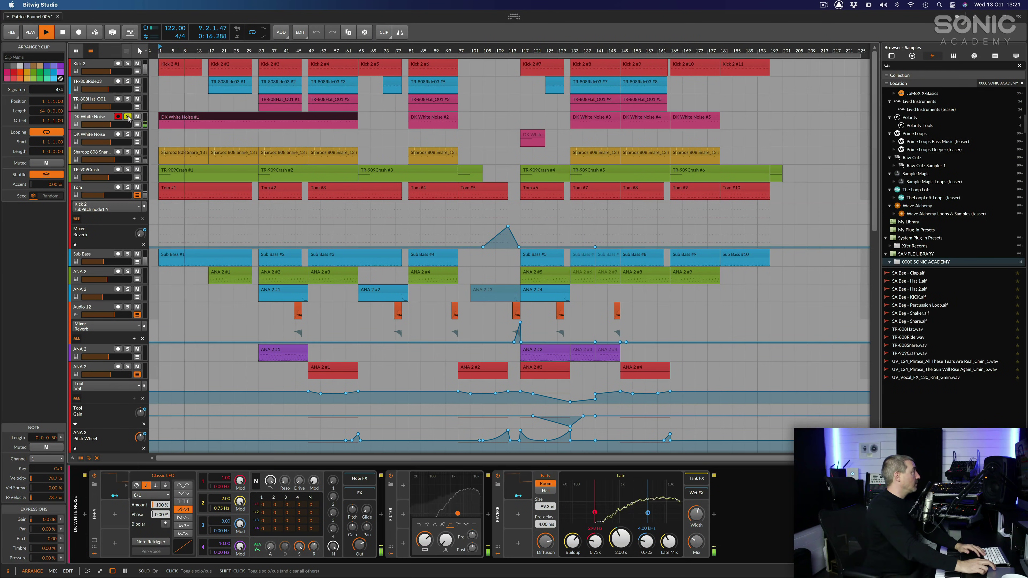
key(space)
click(128, 118)
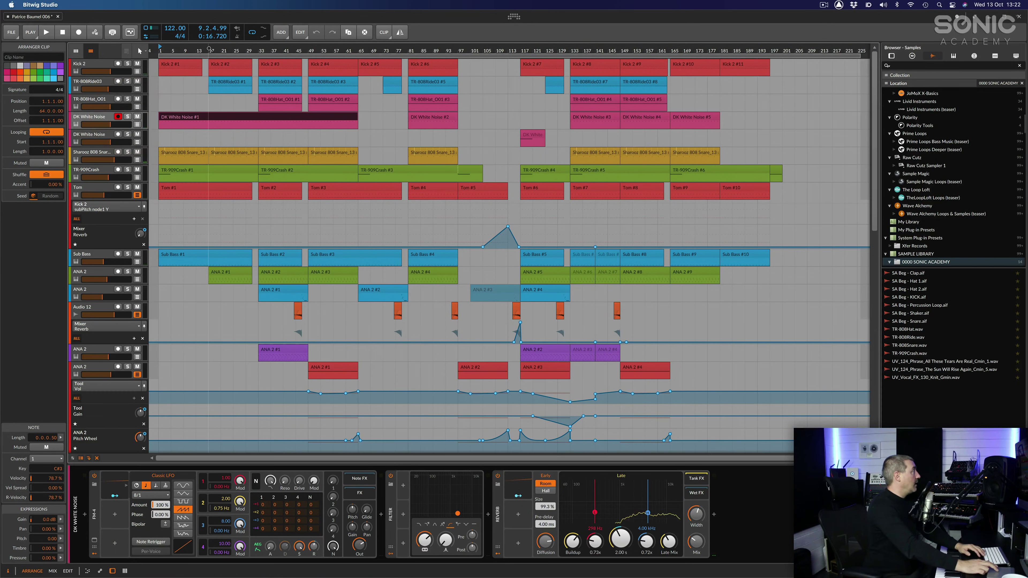
- Play the full mix from bar 17, where the first green ANA 2 clip begins
click(208, 59)
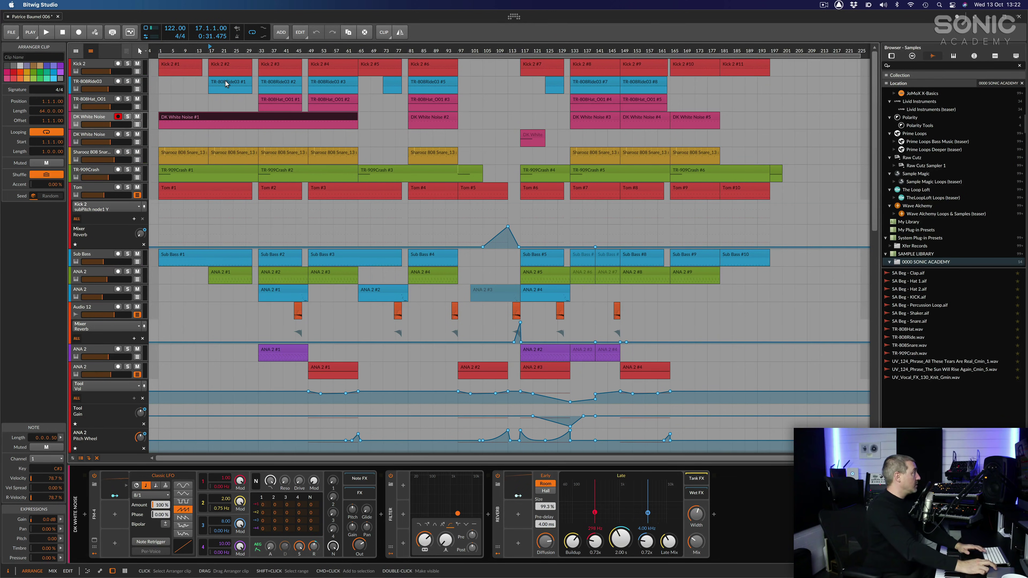
click(229, 272)
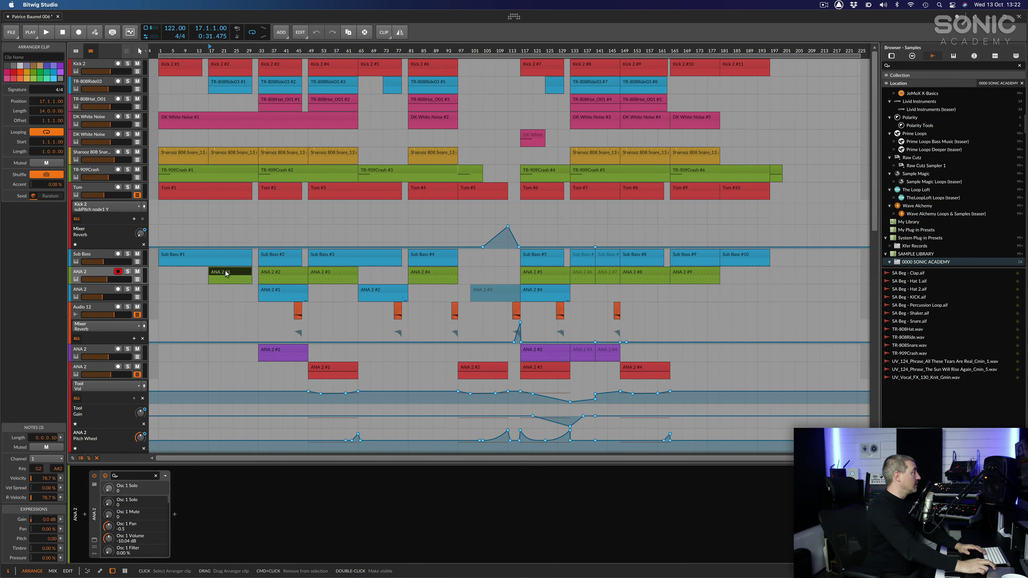
key(space)
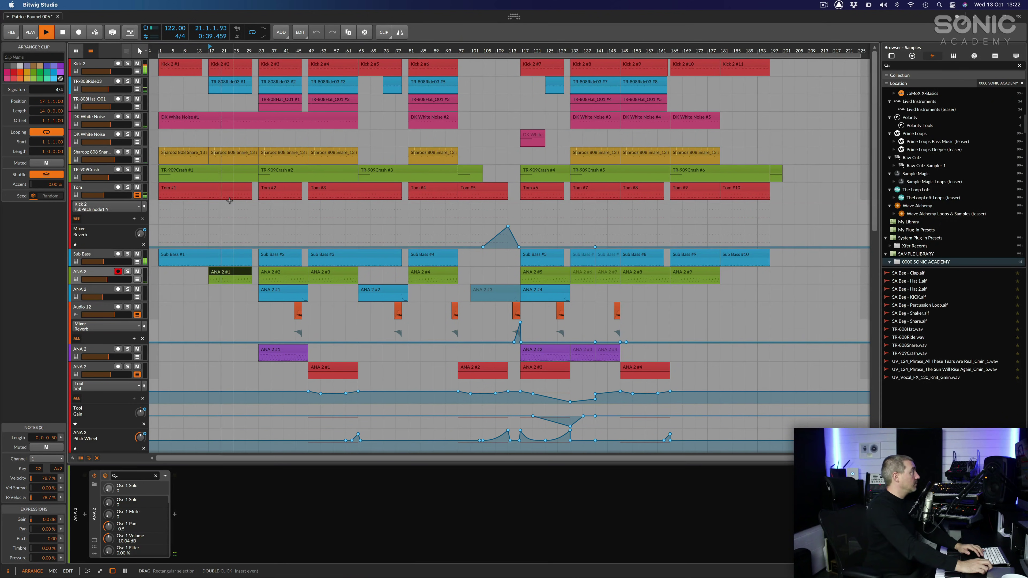
- Solo the UV_Vocal_FX_130 track during playback, inspect its clip starting at bar 17, and unsolo the track
scroll(251, 263, down, 15)
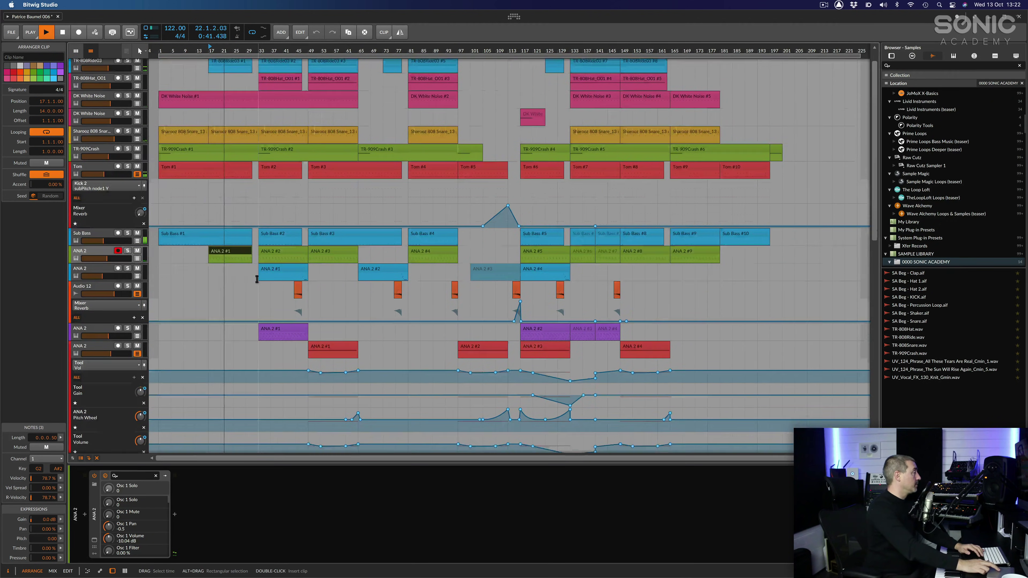
scroll(257, 279, down, 5)
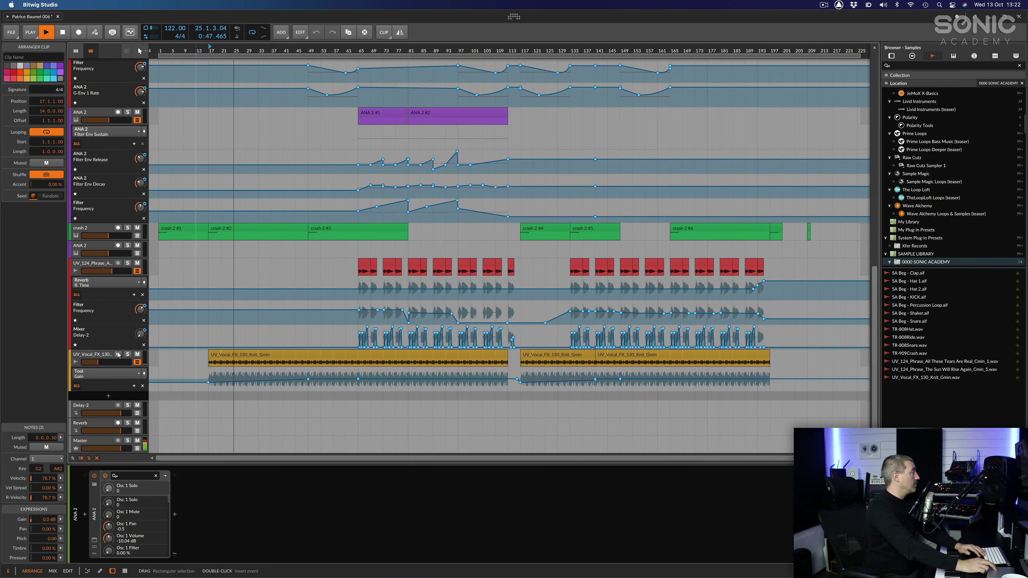
click(127, 355)
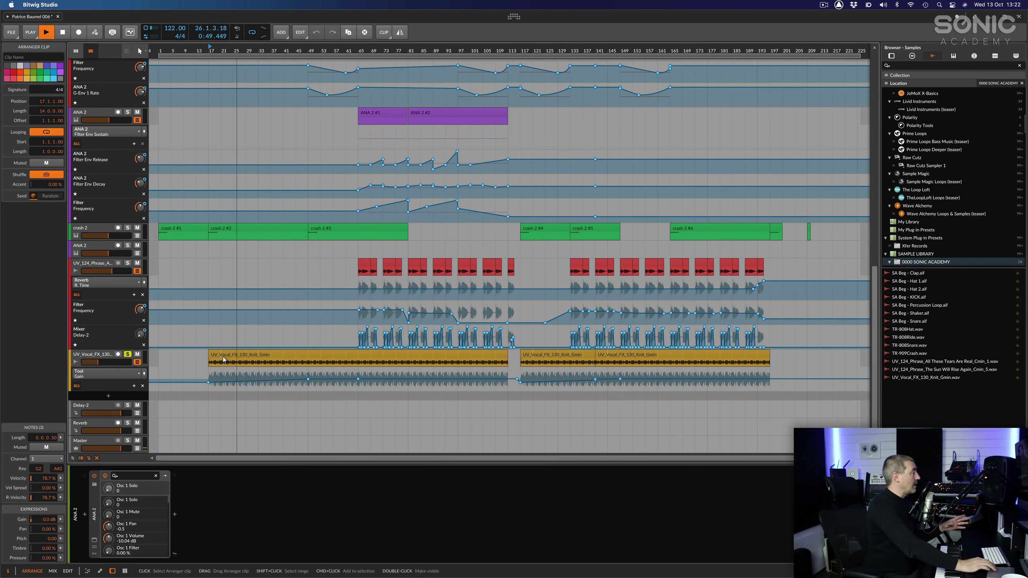
click(265, 356)
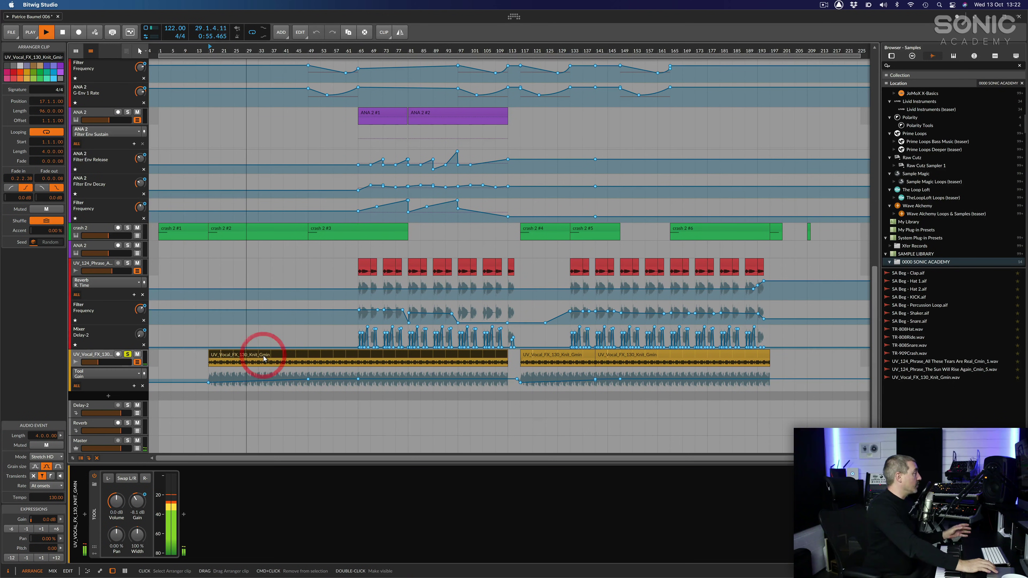
click(127, 355)
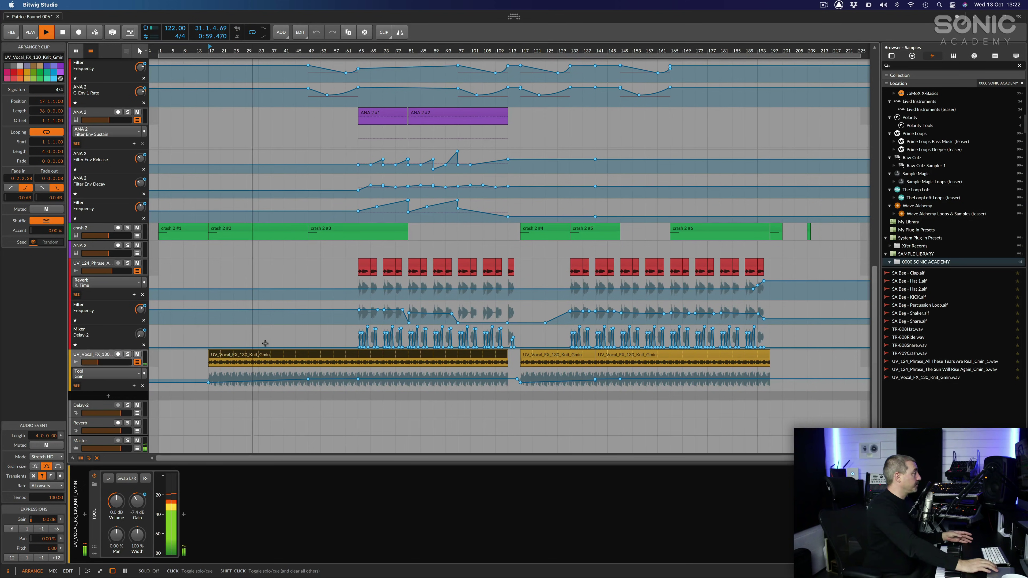
- Solo the purple ANA 2 track, stop playback and select its first clip at bar 33
scroll(265, 336, up, 10)
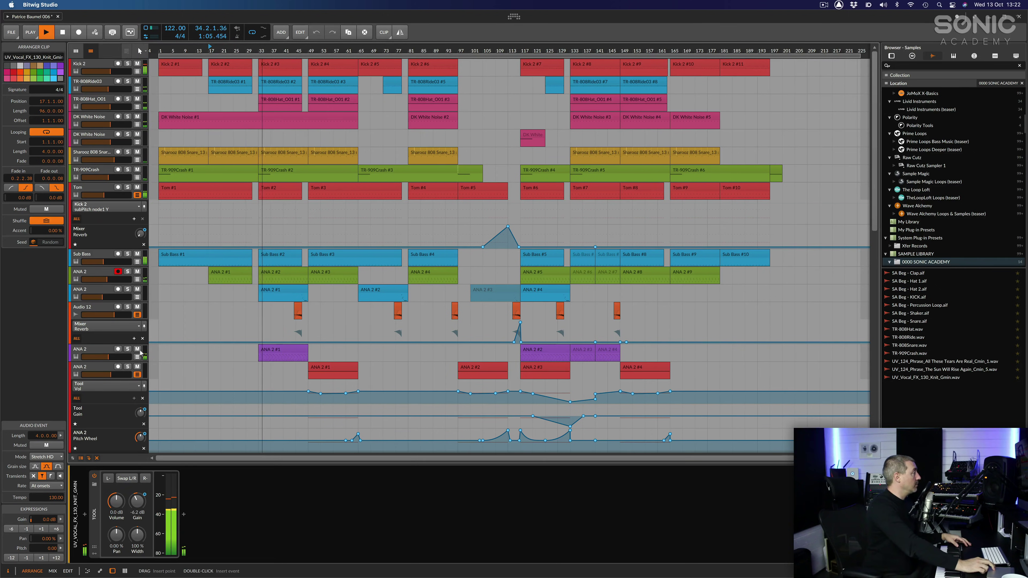
key(s)
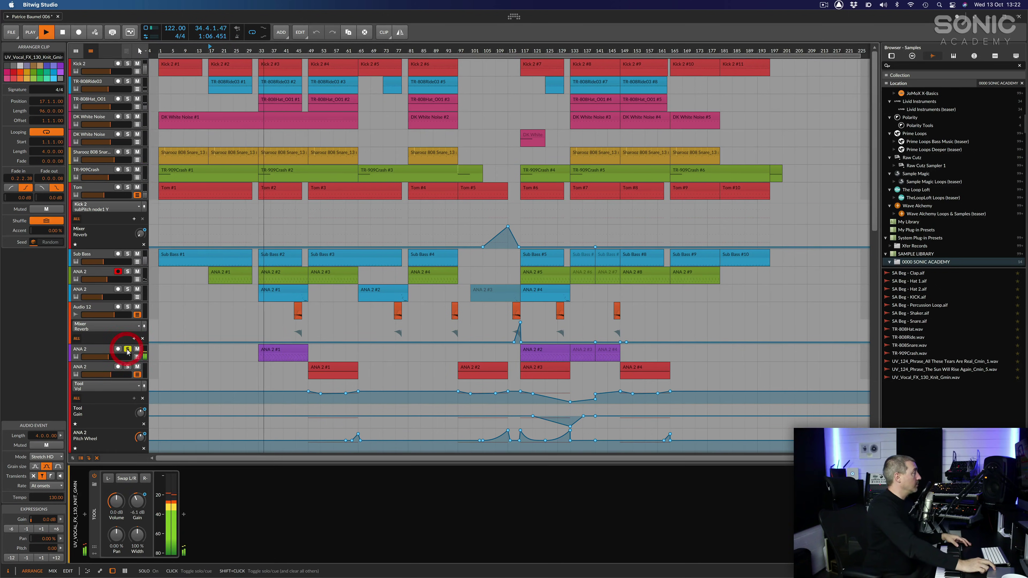
key(space)
click(282, 350)
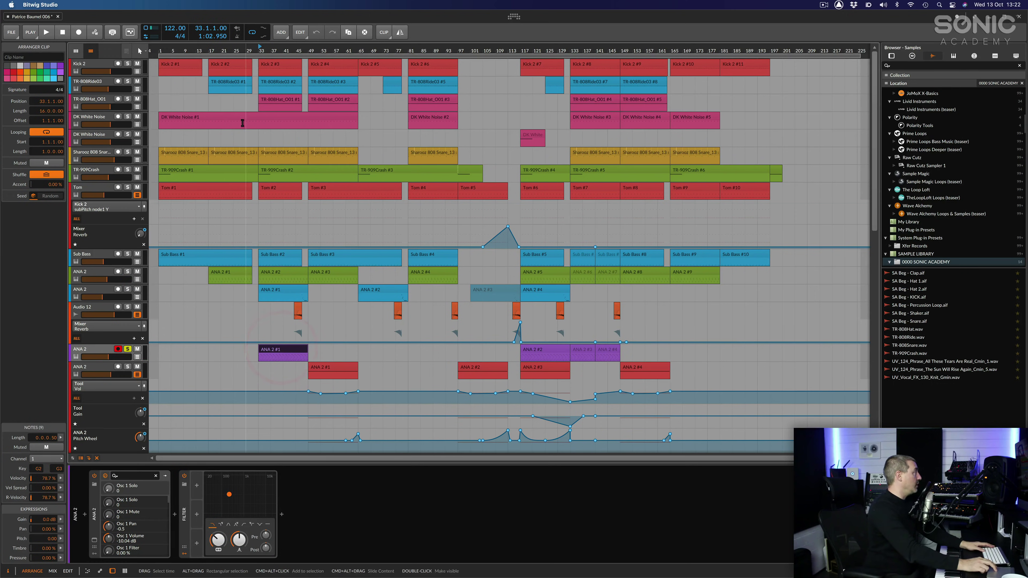
- Solo TR-808Hat_O01 instead of the purple ANA 2 track, play it from bar 33 and select its first clip
click(127, 99)
click(98, 101)
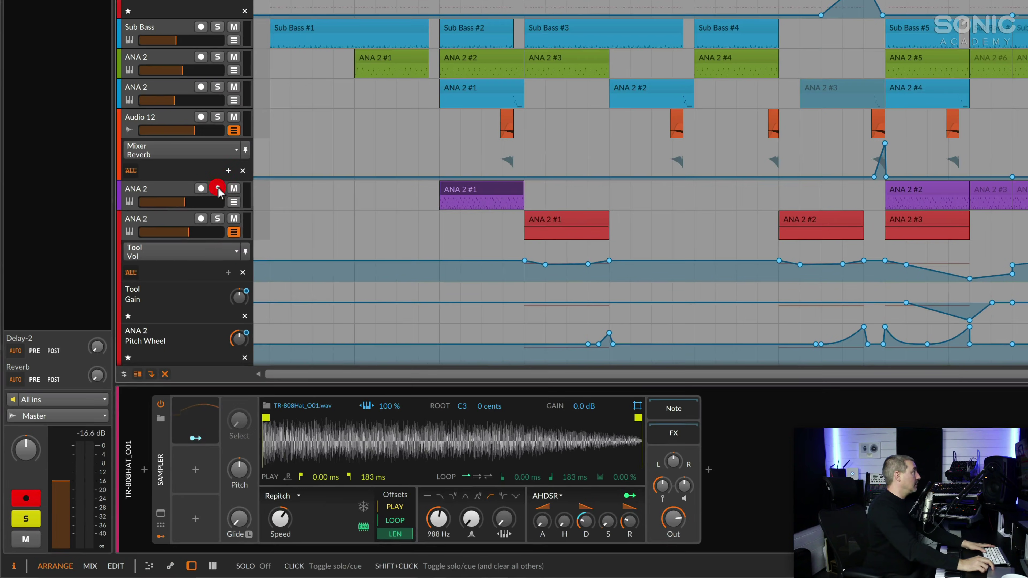
click(127, 349)
key(space)
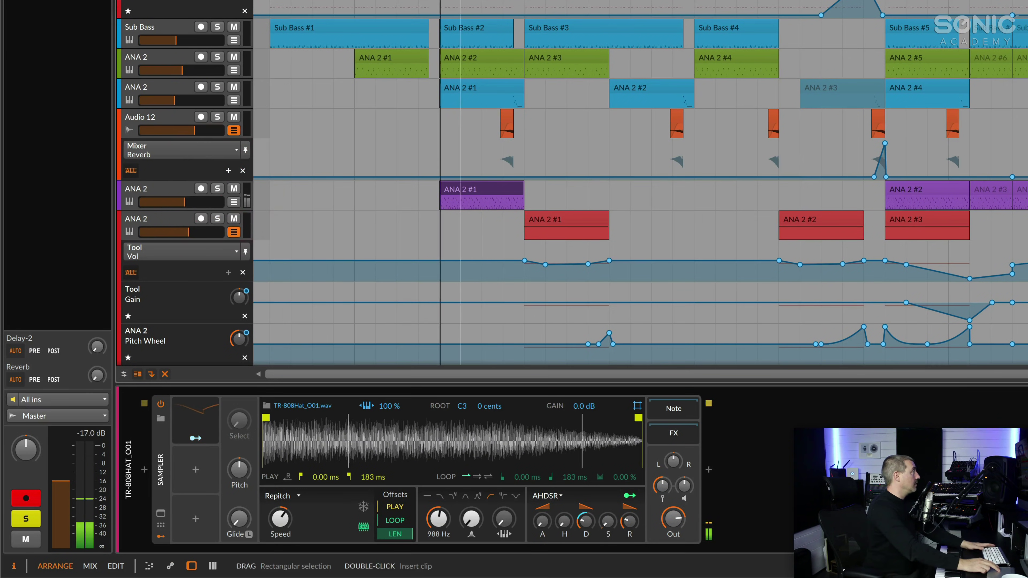
click(482, 2)
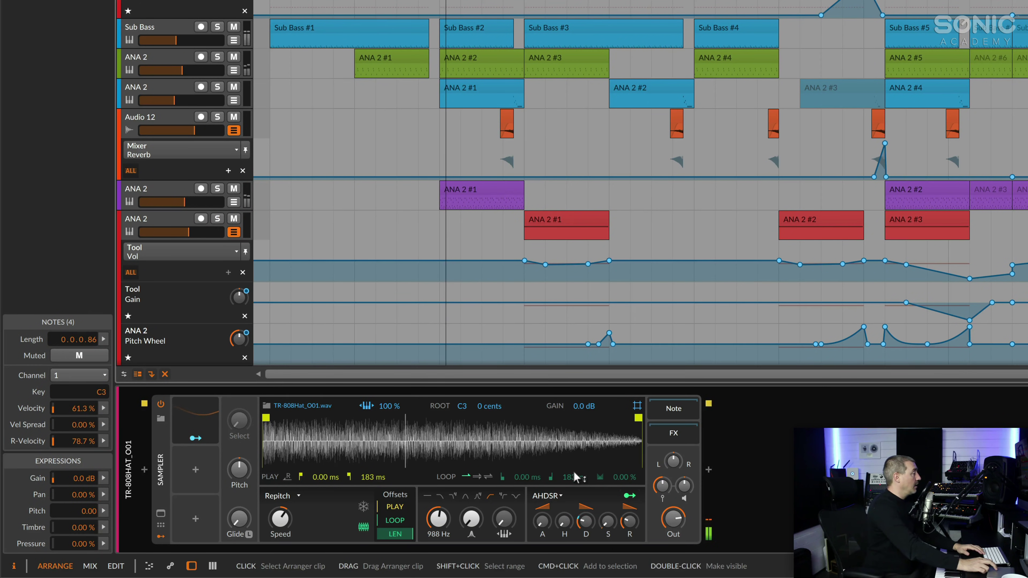
- Examine the hat Sampler's envelope decay, stop playback and reveal the Classic LFO settings modulating it
drag(586, 529, 585, 518)
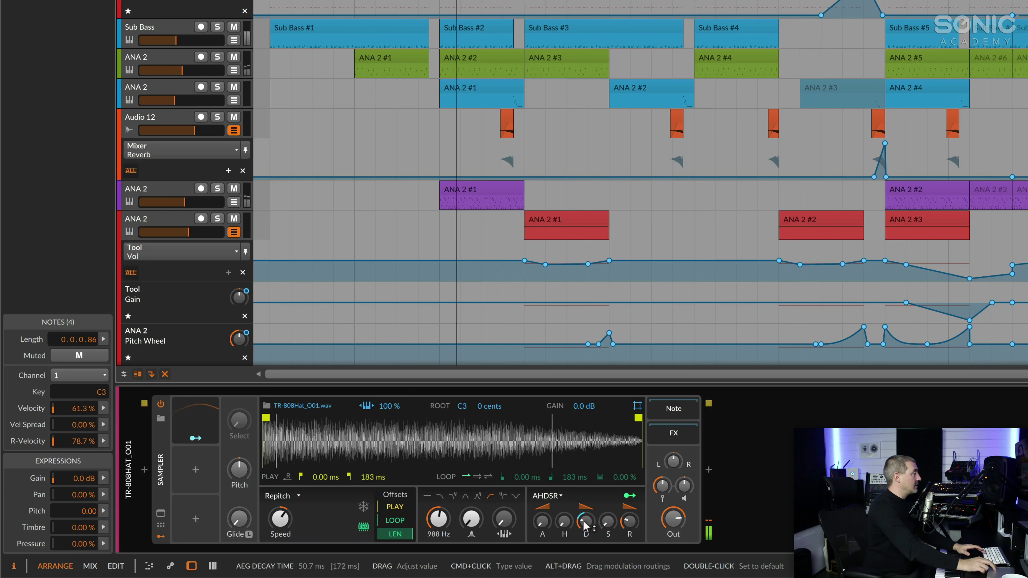
key(space)
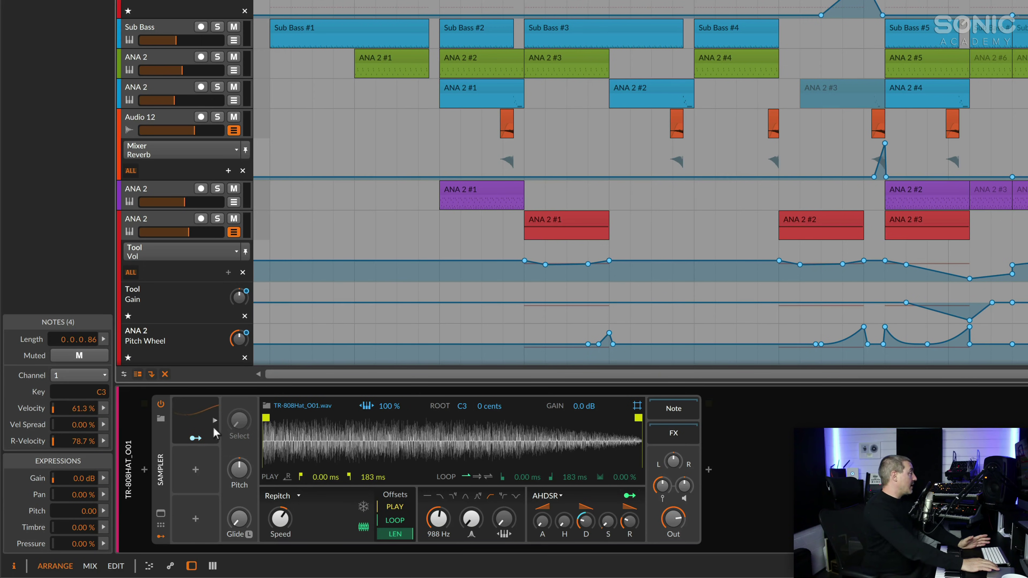
click(214, 421)
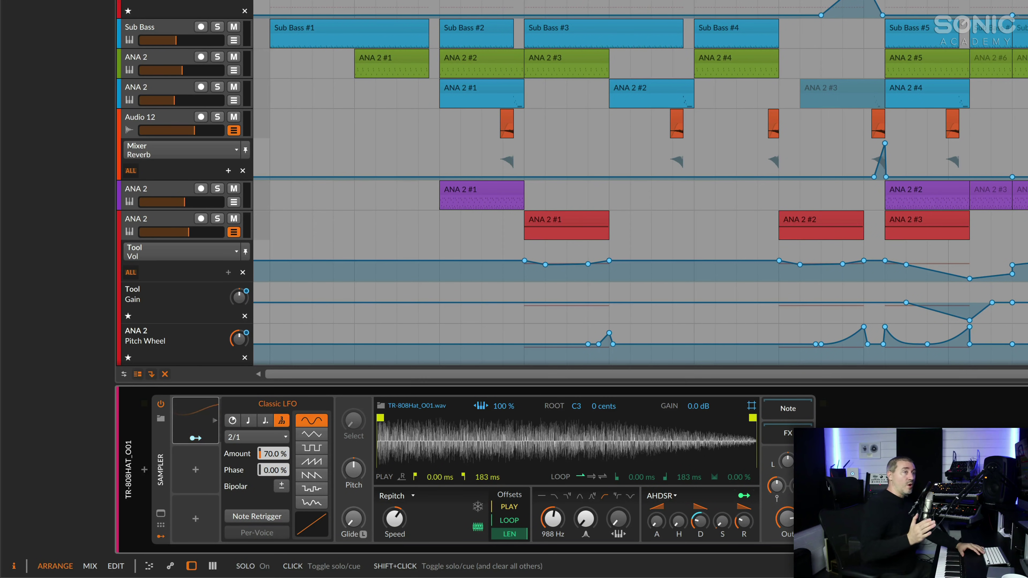
- Play the hat from bar 33 with the purple ANA 2 track also soloed, and select that track's first clip
key(space)
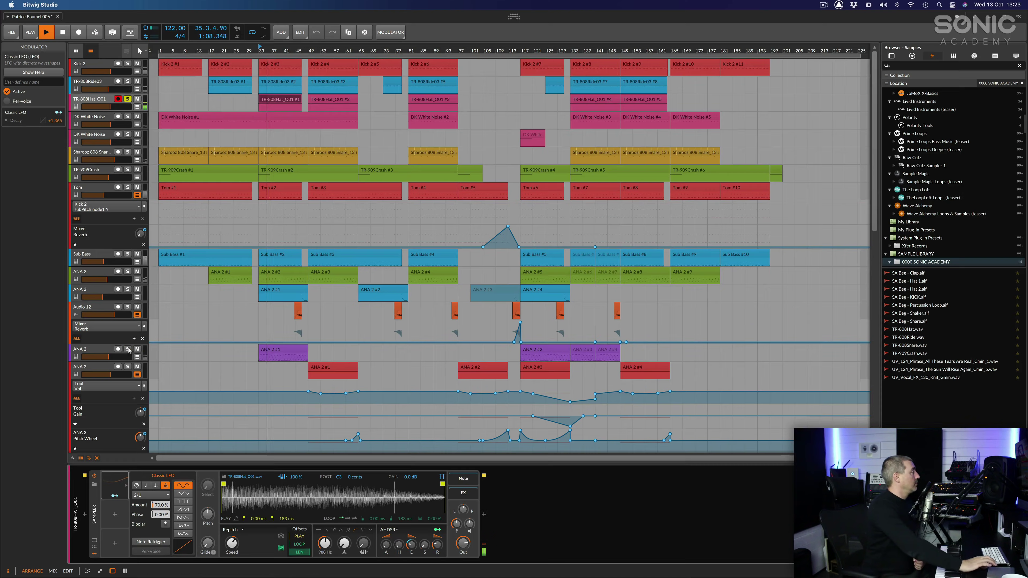
click(128, 349)
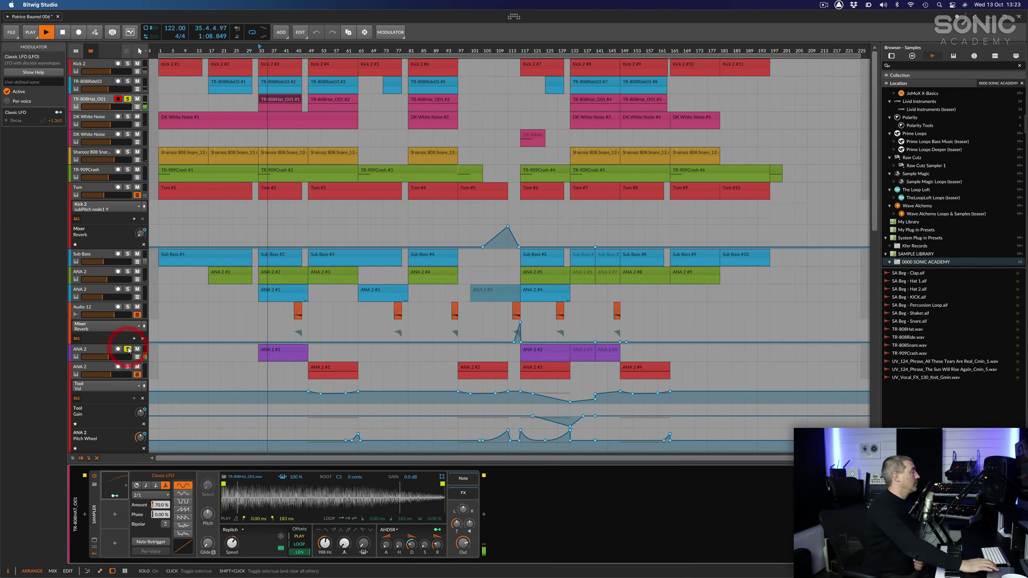
click(274, 352)
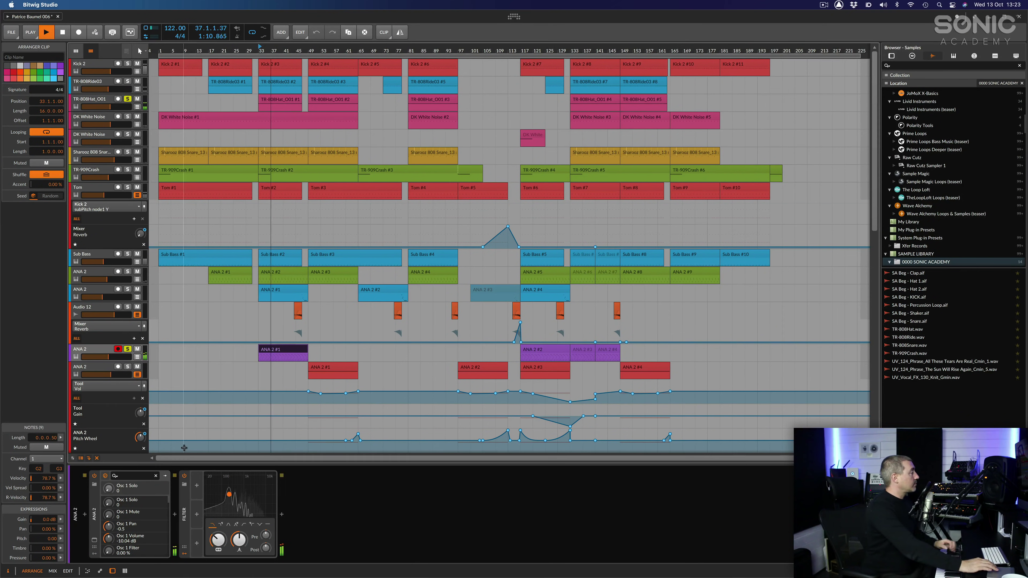
- View the purple track's ANA 2 synth window, dismissing the new version notice, and close the window
click(95, 539)
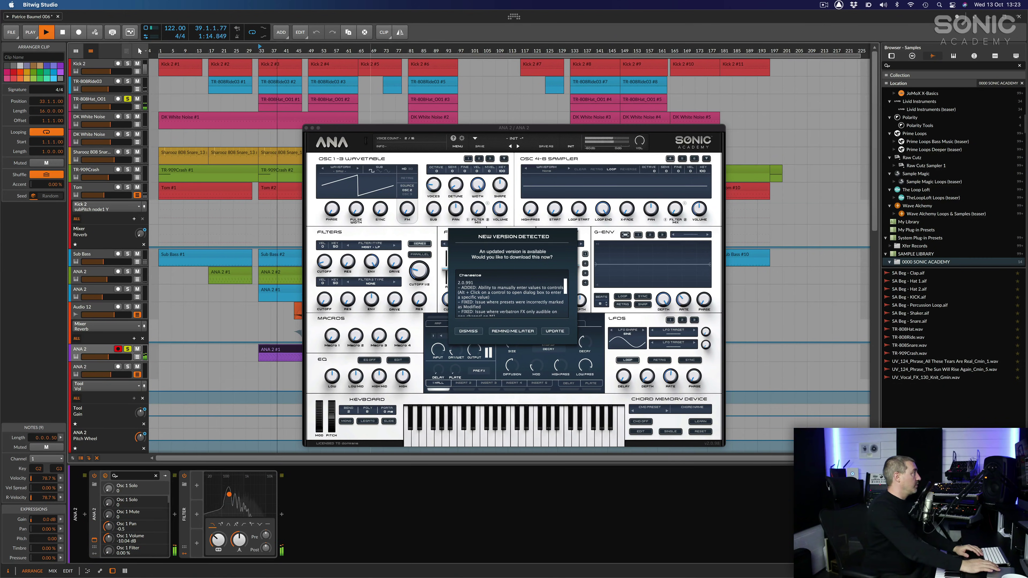
drag(371, 128, 443, 107)
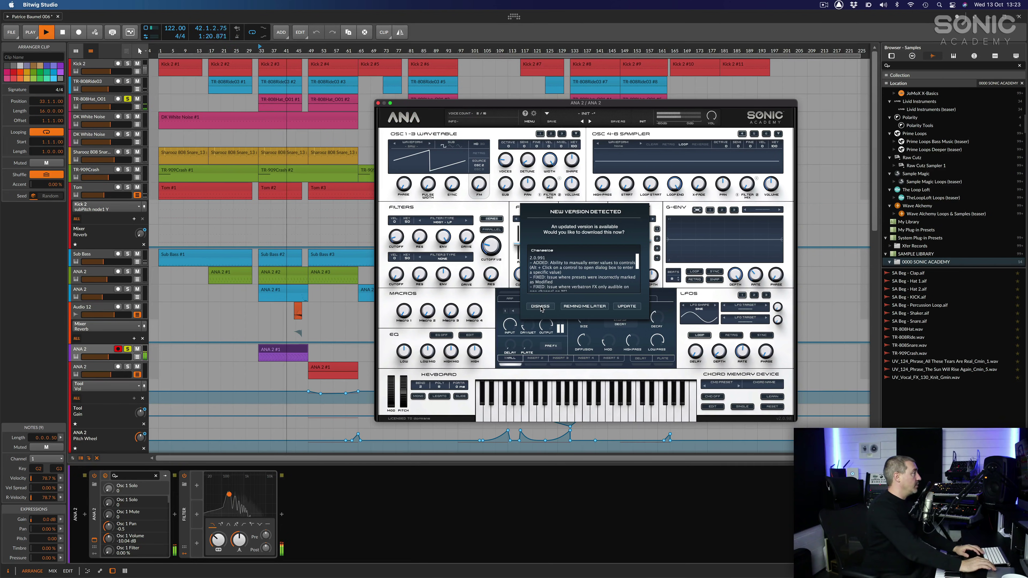
click(541, 306)
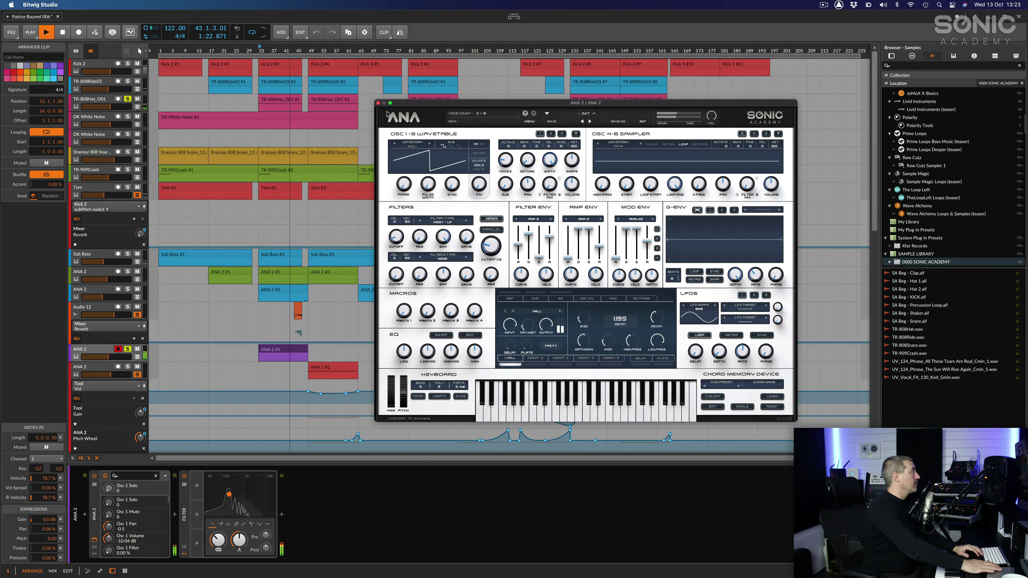
click(378, 103)
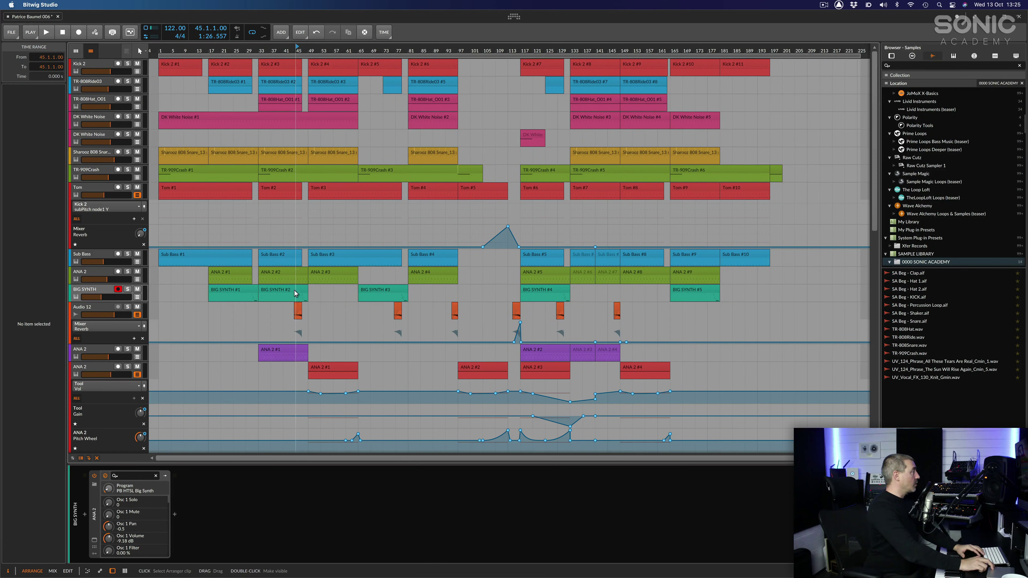
- Solo Audio 12 and BIG SYNTH, play them together from about bar 44, stop and unsolo both tracks
click(294, 294)
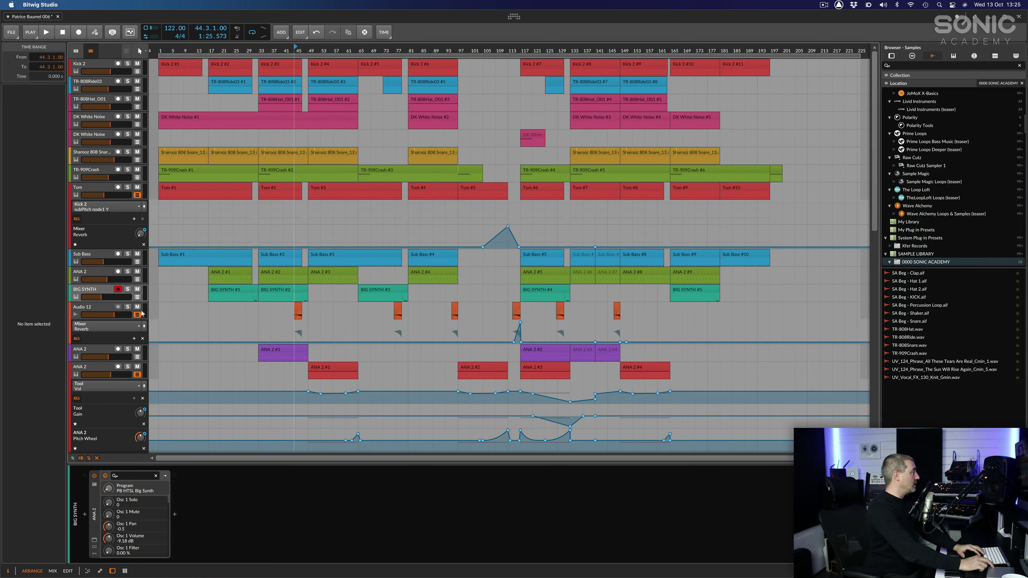
click(127, 307)
click(128, 289)
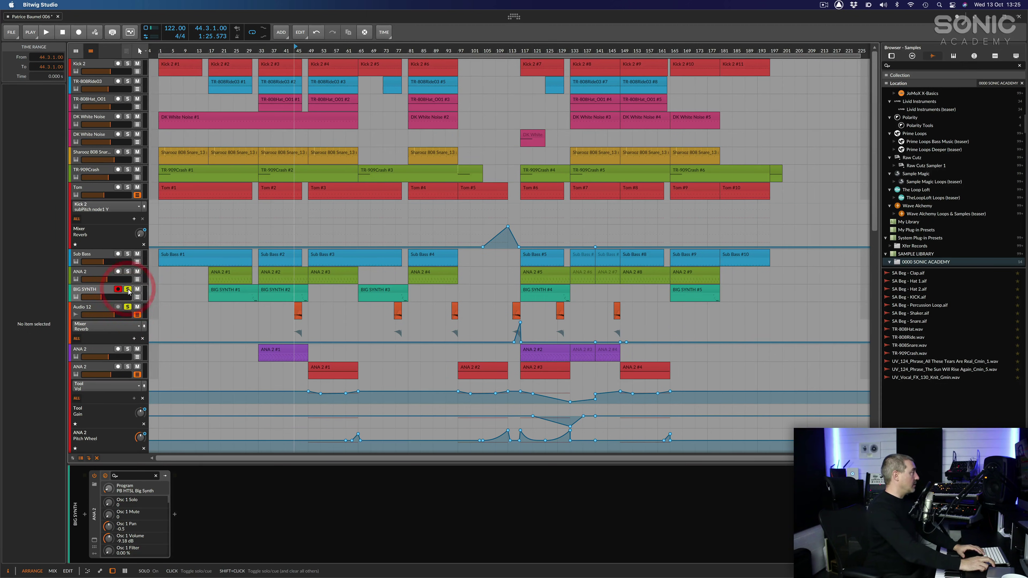
key(space)
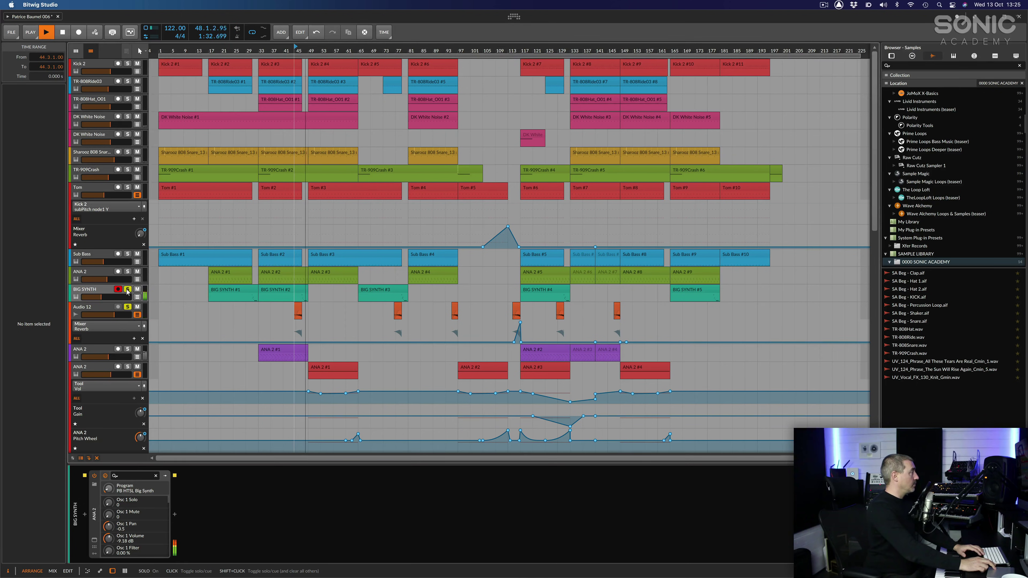
key(space)
click(127, 290)
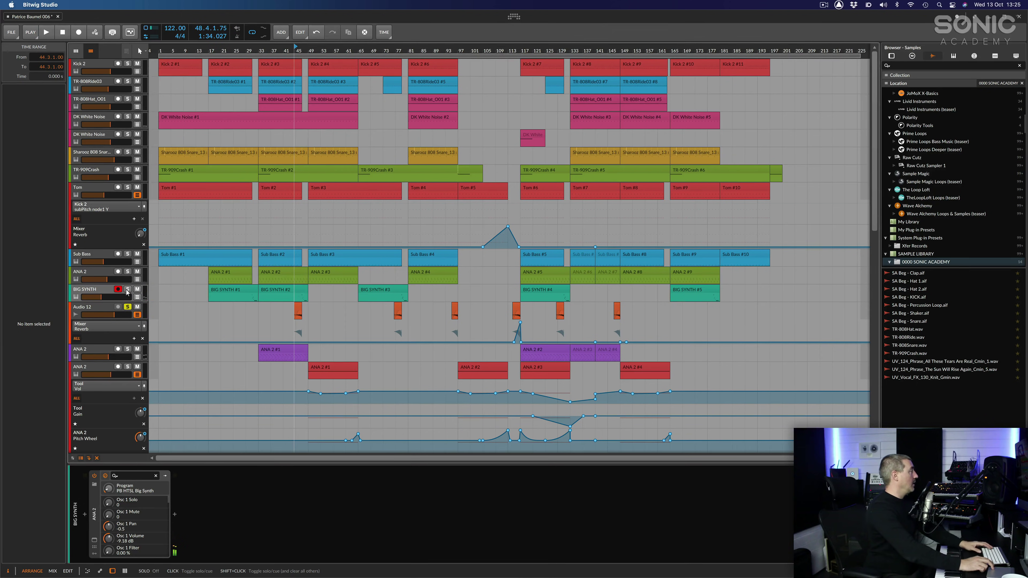
click(128, 307)
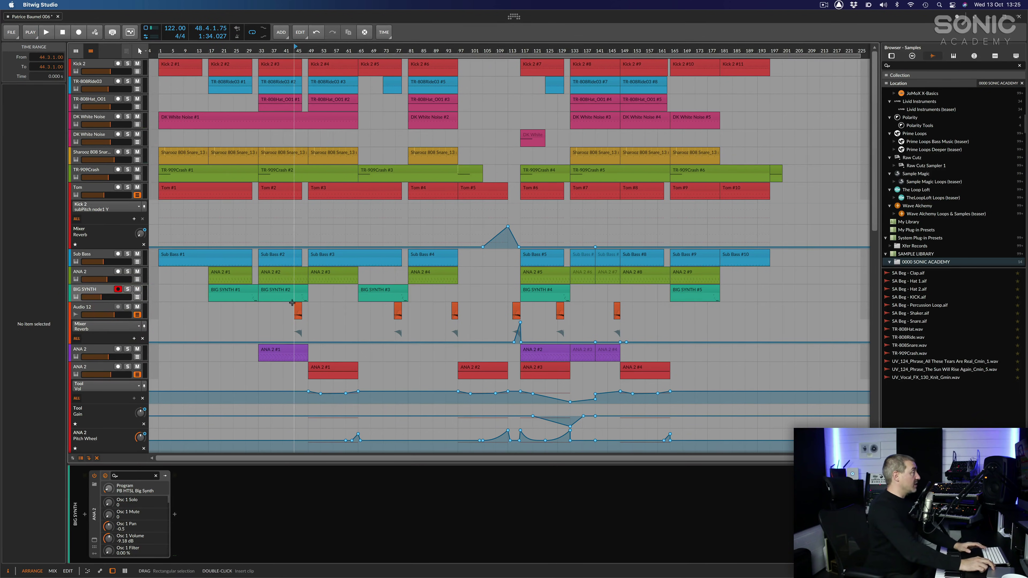
- Play the full mix from bar 41 and adjust the BIG SYNTH track's volume up and back down
click(289, 296)
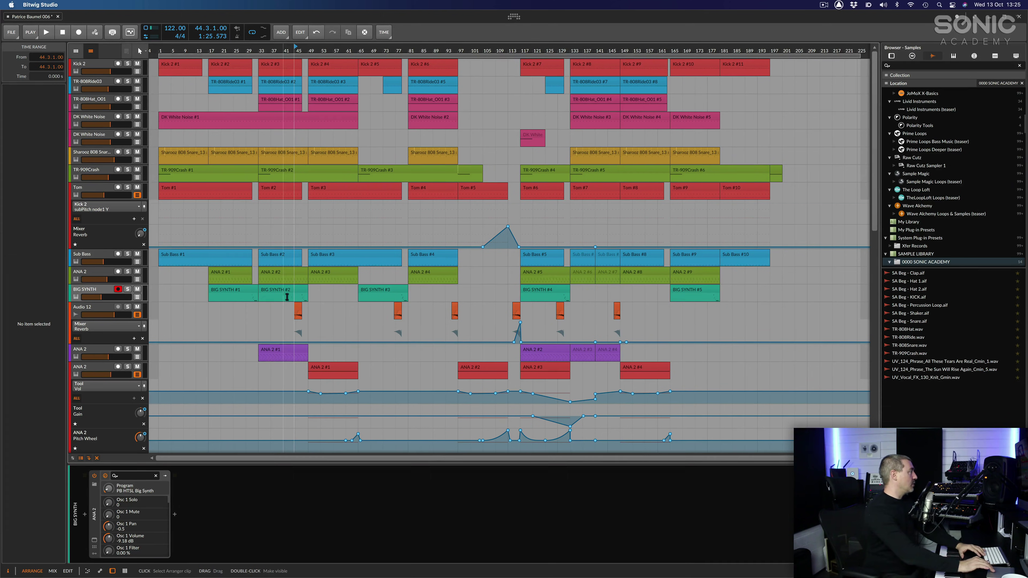
click(286, 294)
key(space)
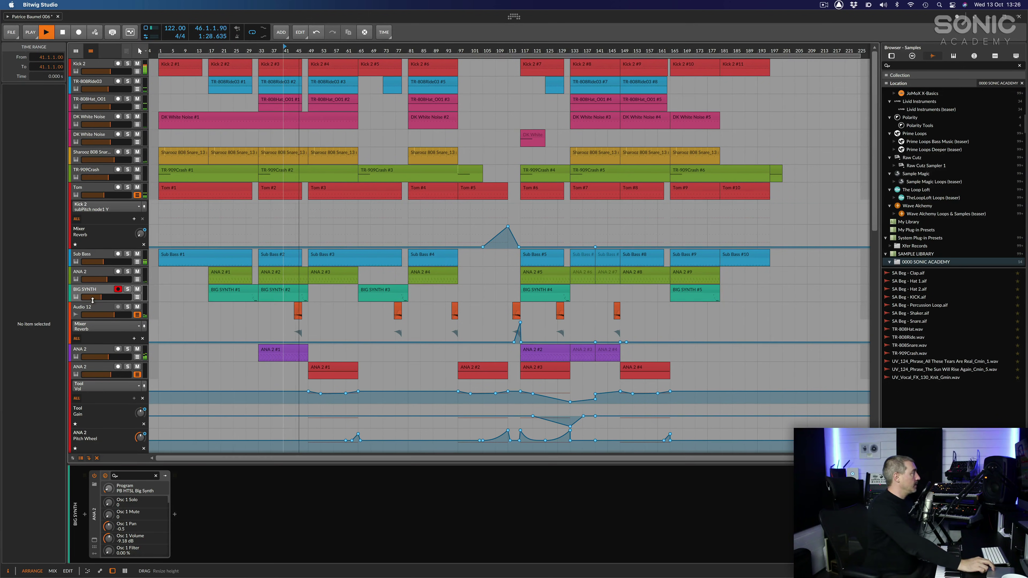
drag(101, 301, 104, 299)
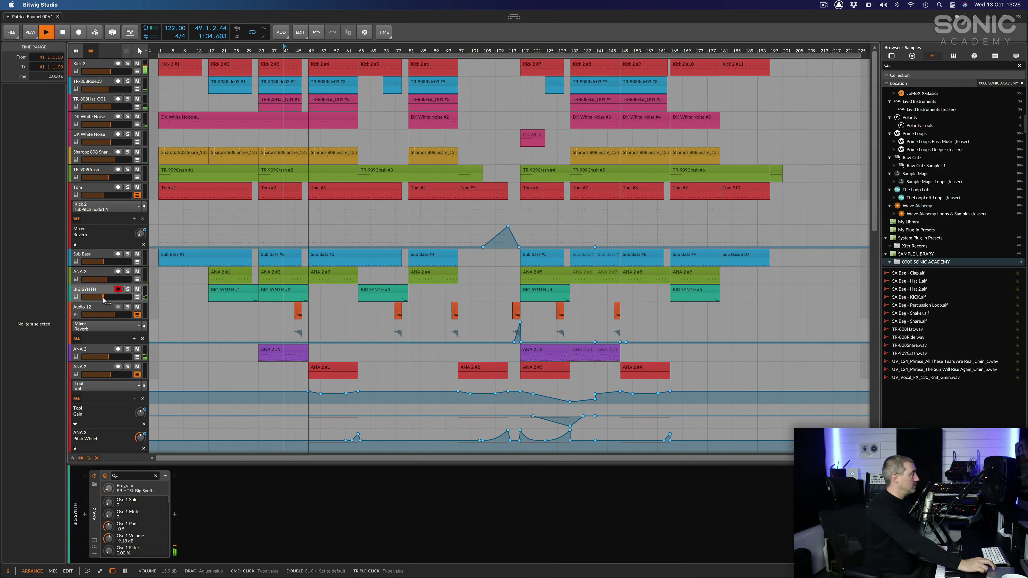
drag(104, 299, 101, 300)
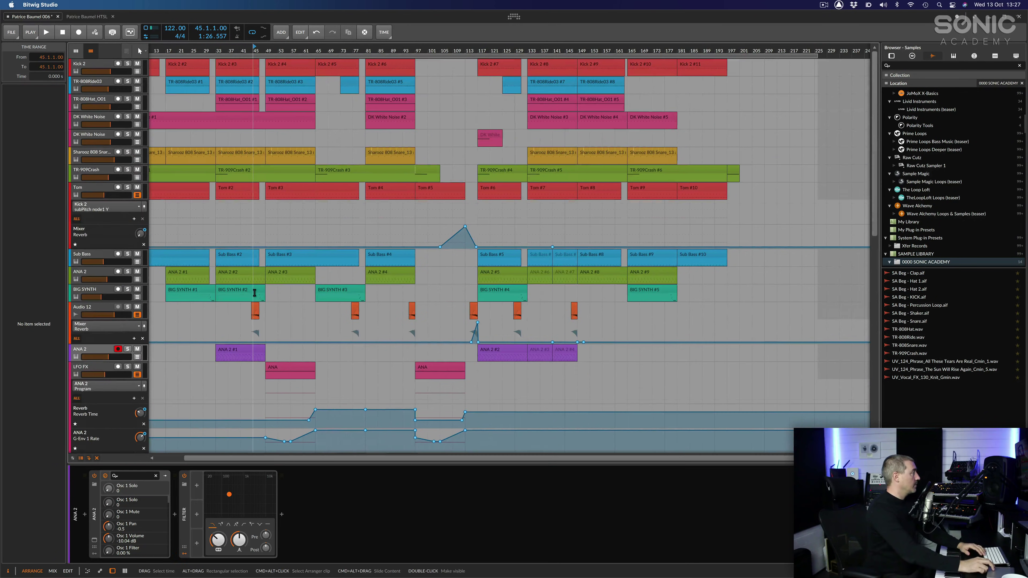
- Select BIG SYNTH's second clip and the first LFO FX clip, and view the LFO FX track's ANA 2 synth window
click(253, 293)
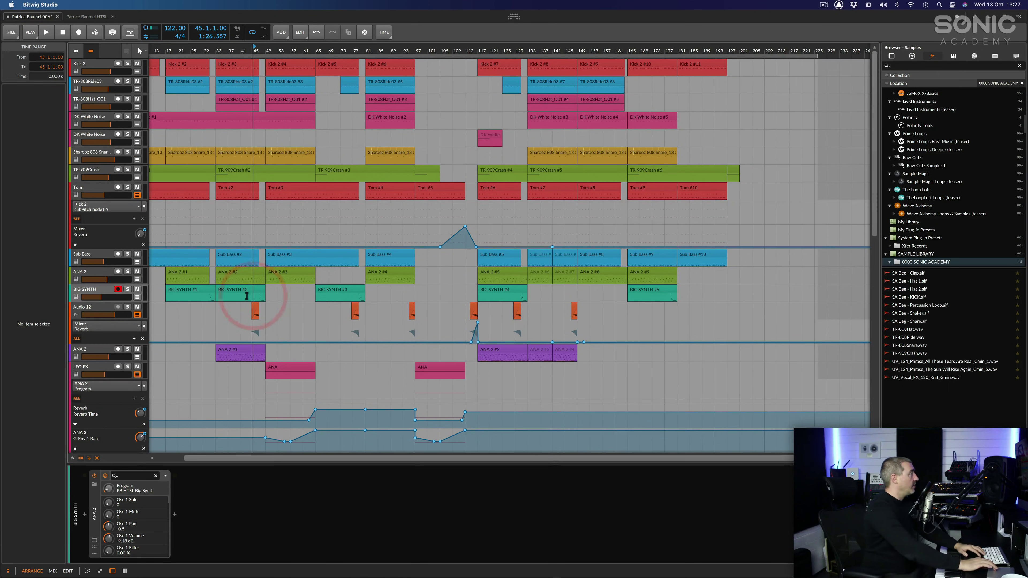
click(284, 367)
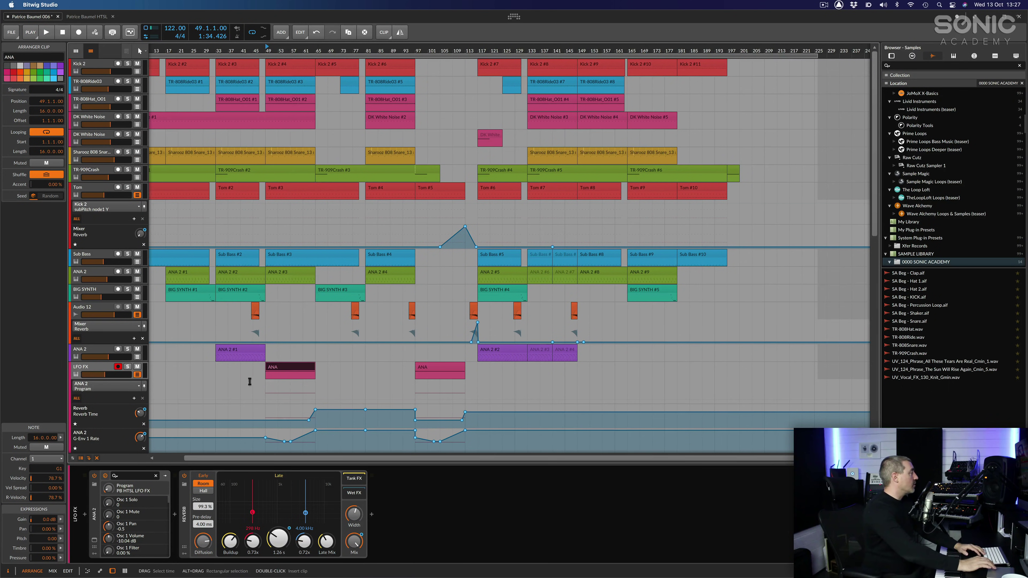
click(94, 540)
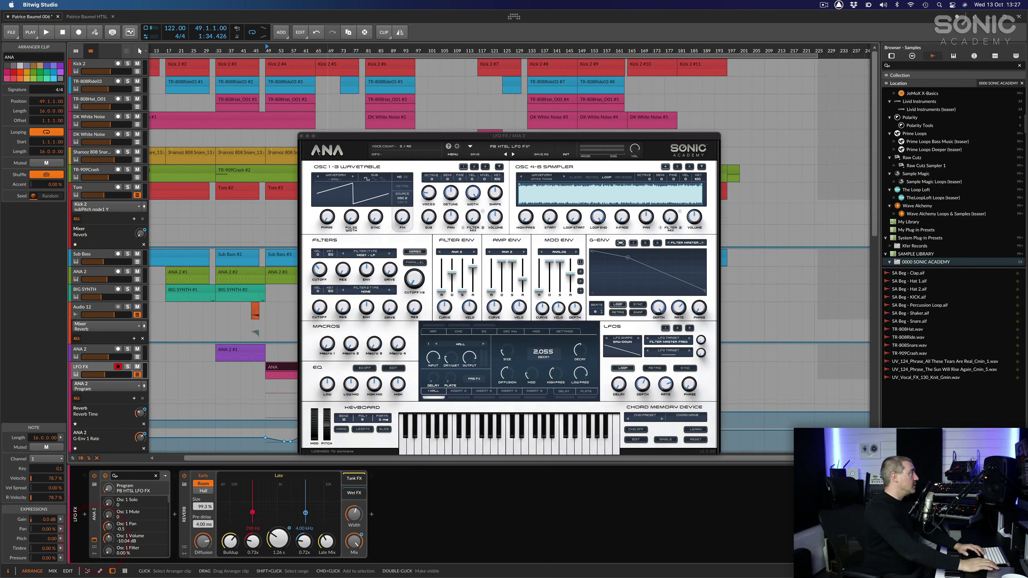
click(302, 136)
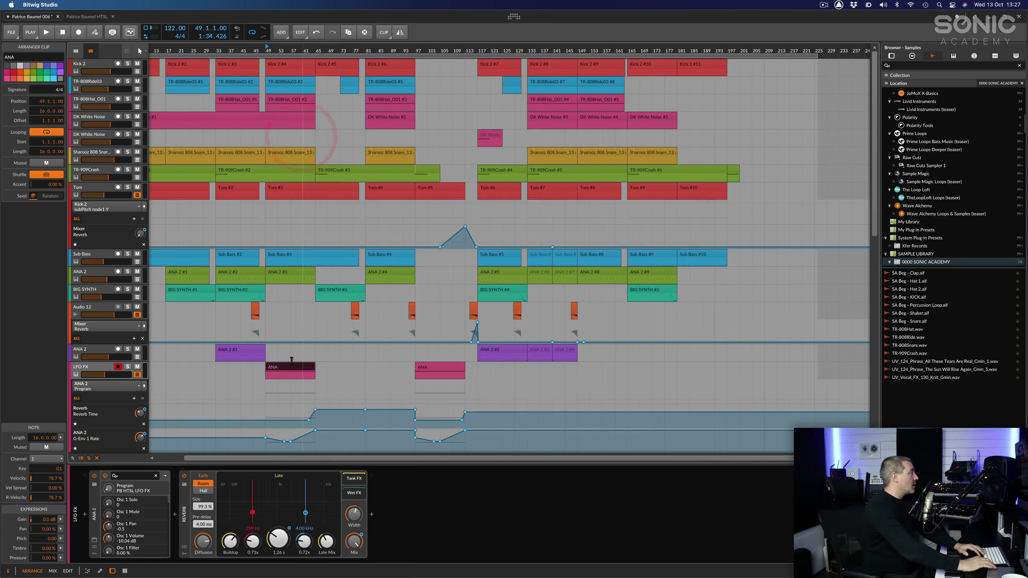
click(94, 540)
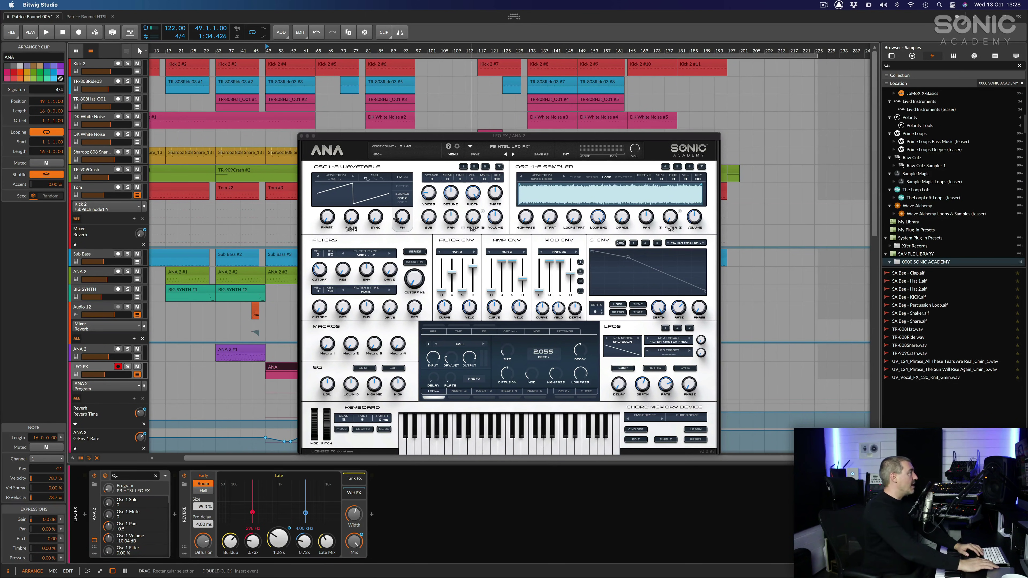
- Solo the LFO FX track, play it from bar 49, and unsolo it to hear it in the full mix
click(127, 367)
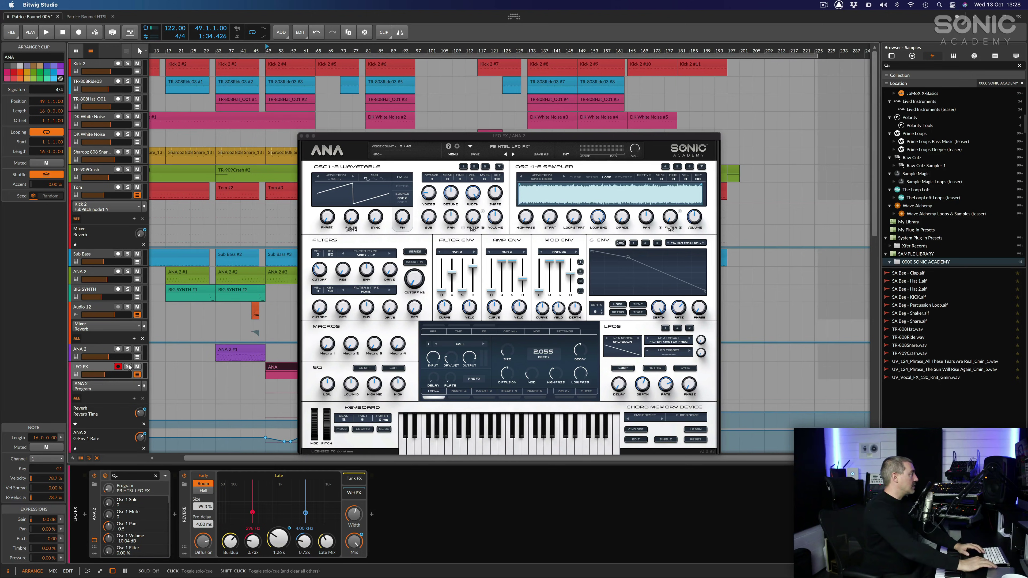
key(space)
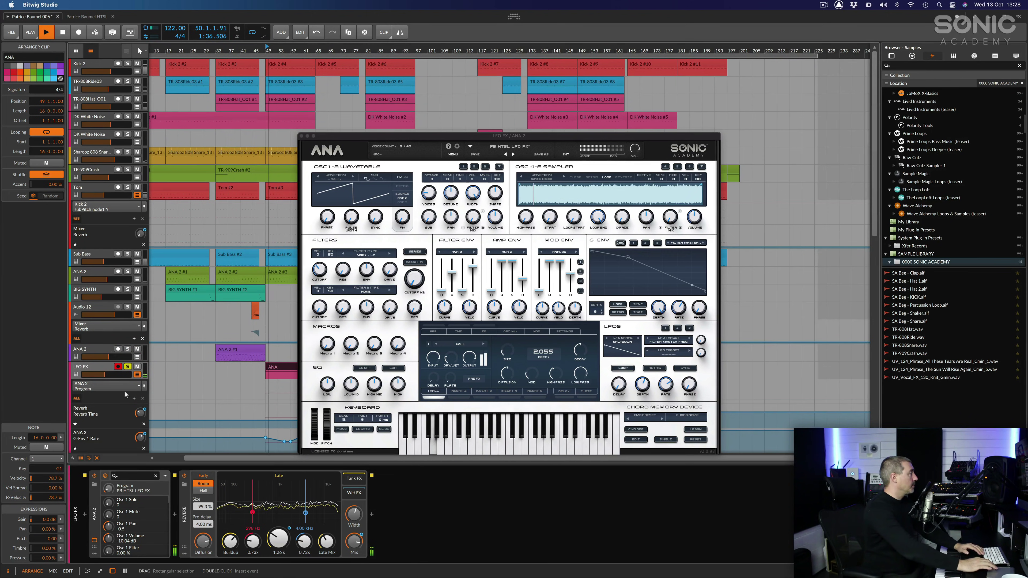
click(127, 367)
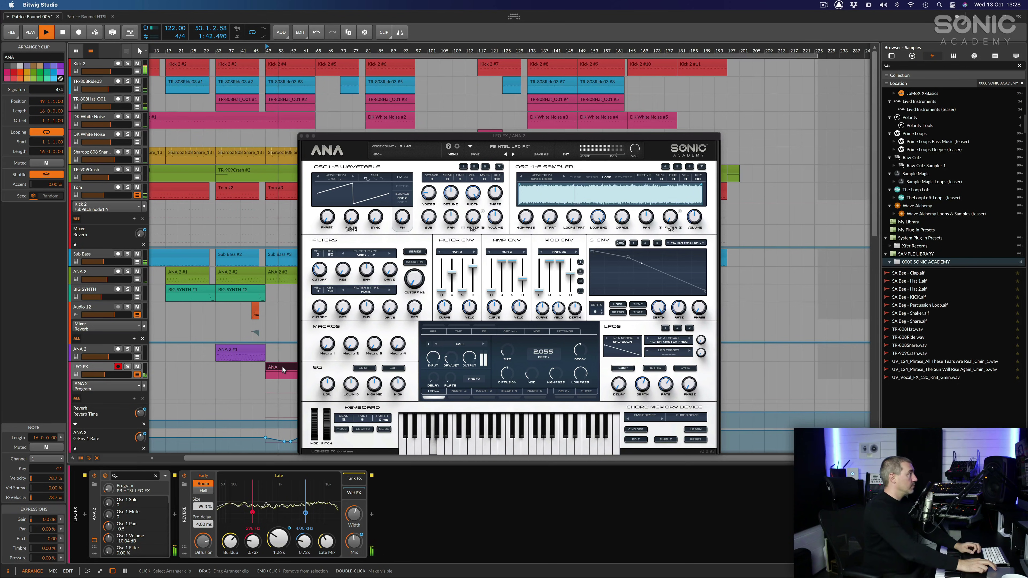
- Close the ANA 2 synth window and examine the LFO FX track's automation lanes during playback
click(301, 136)
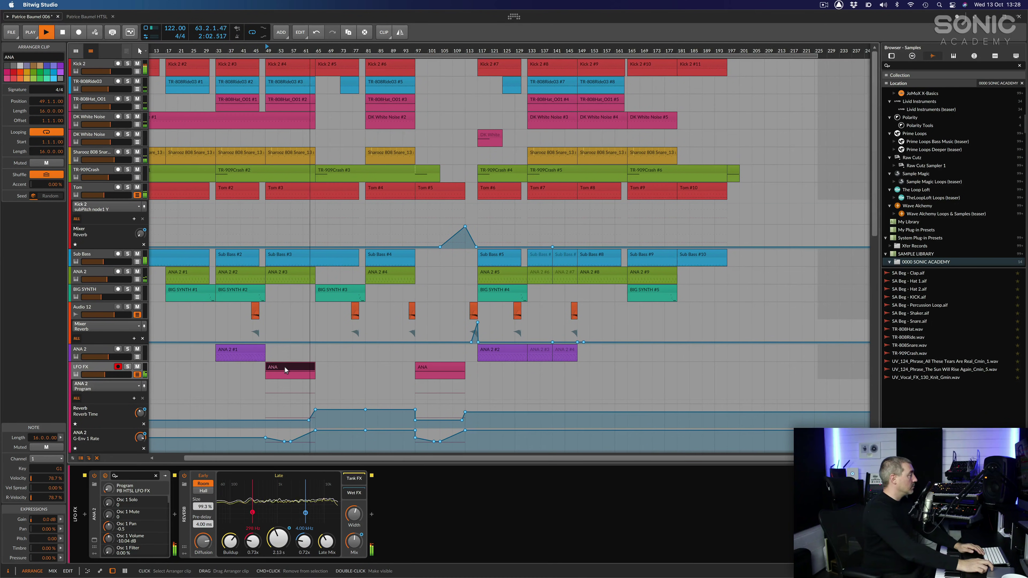
scroll(284, 367, down, 2)
scroll(284, 367, down, 7)
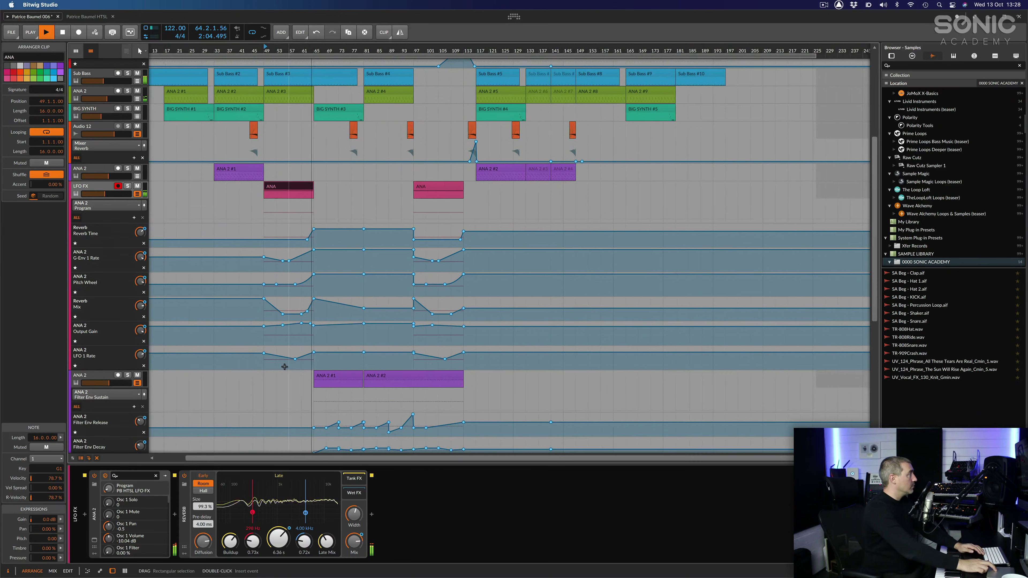
scroll(284, 367, up, 6)
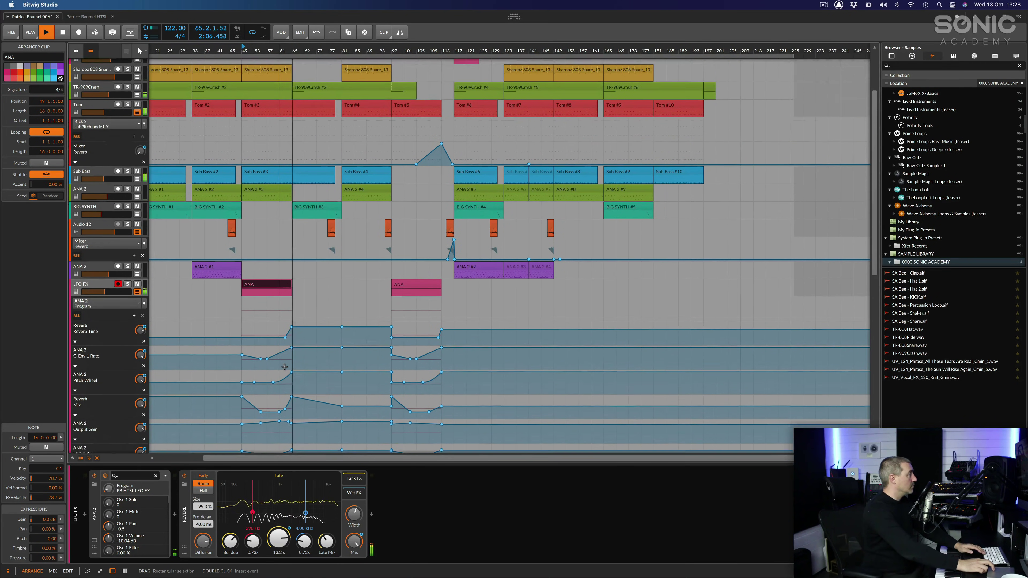
scroll(284, 366, up, 5)
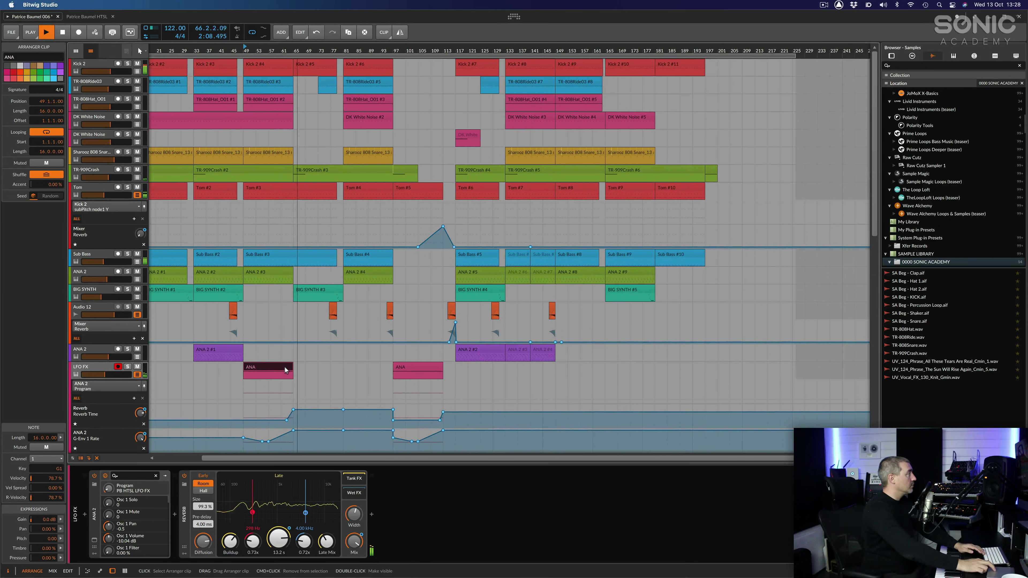
- Solo the UV_124_Phrase vocal, add the purple ANA 2 track below LFO FX to the solo, and unsolo both
scroll(284, 367, down, 15)
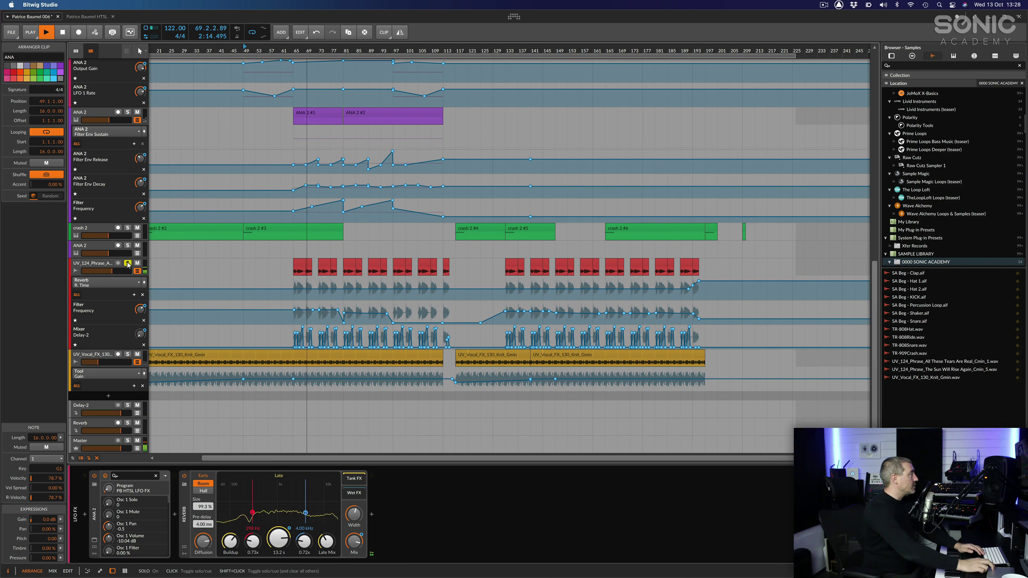
click(127, 113)
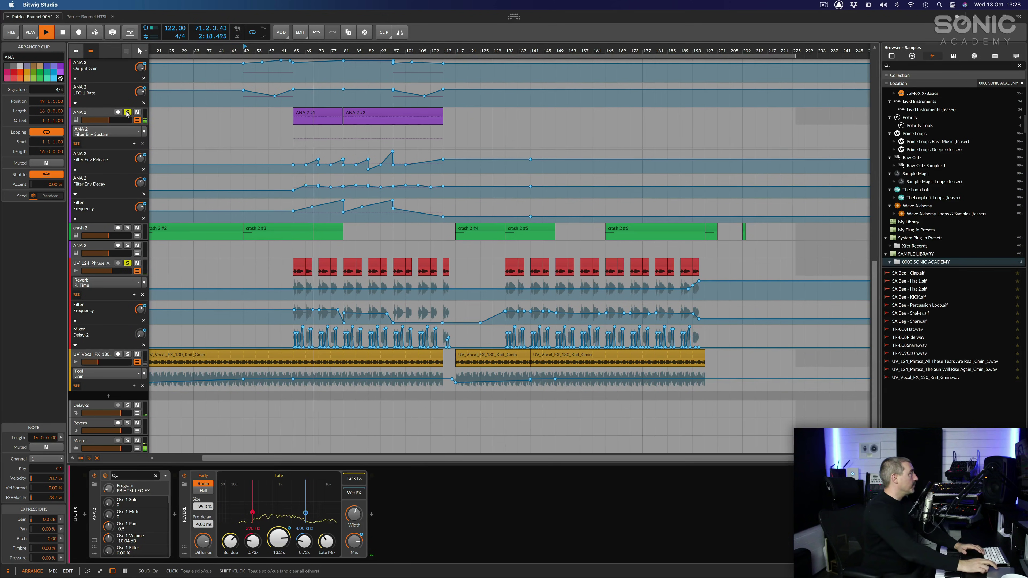
click(128, 264)
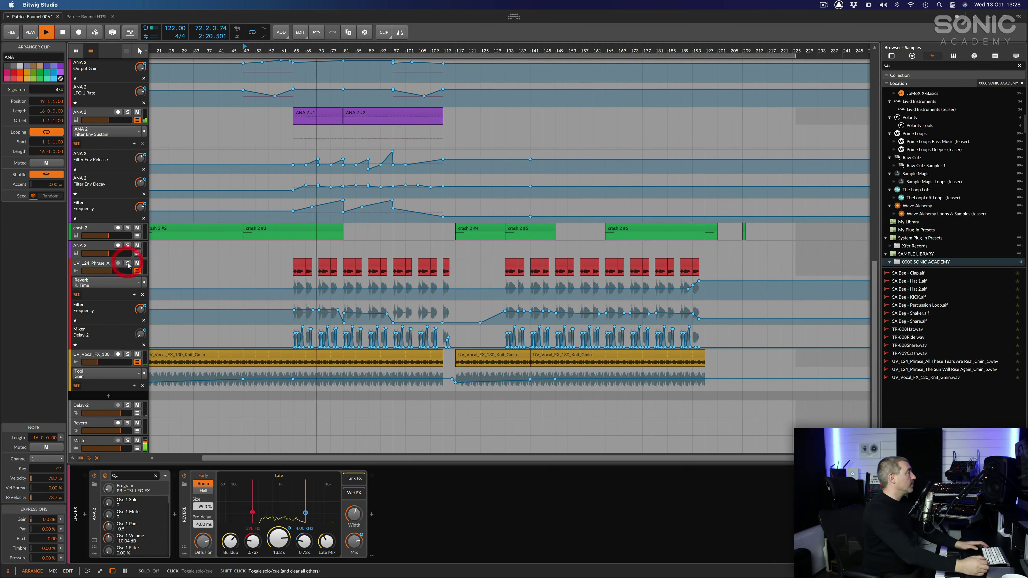
- Select the ANA 2 #1 clip below the LFO FX lanes and examine that track's filter automation and the surrounding arrangement during playback
click(320, 113)
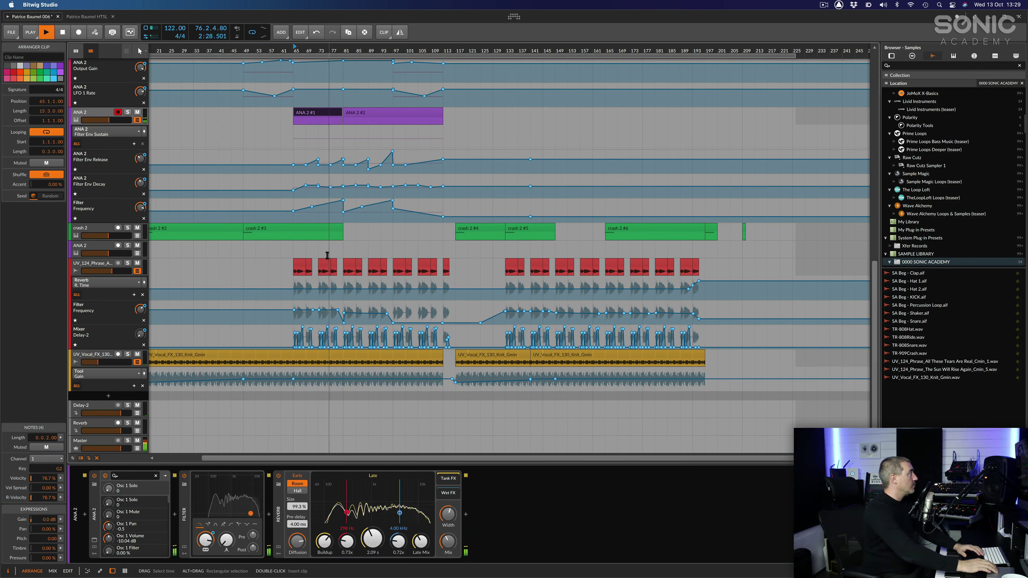
scroll(327, 255, right, 3)
scroll(327, 255, up, 3)
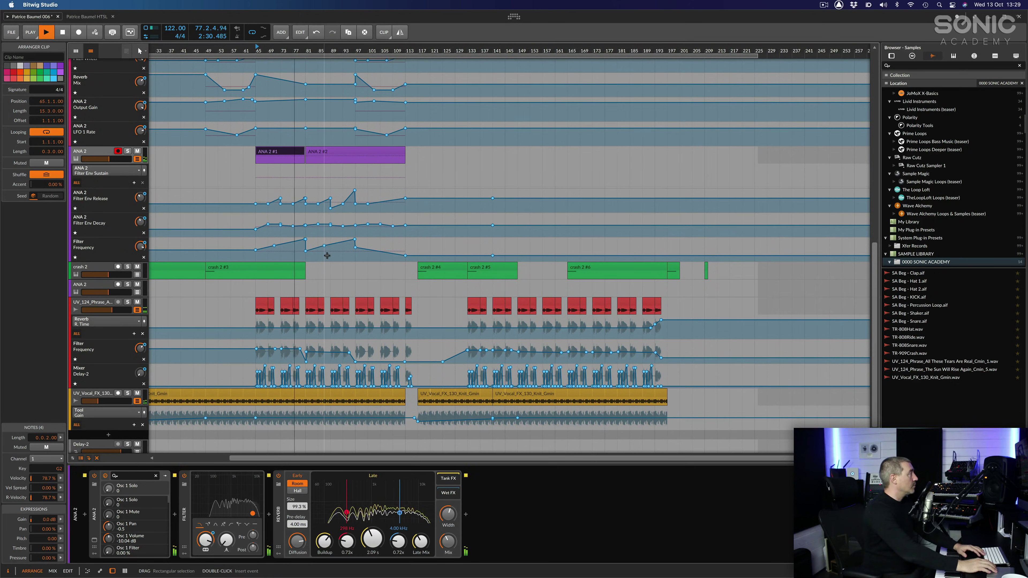
scroll(327, 255, left, 2)
scroll(327, 255, up, 2)
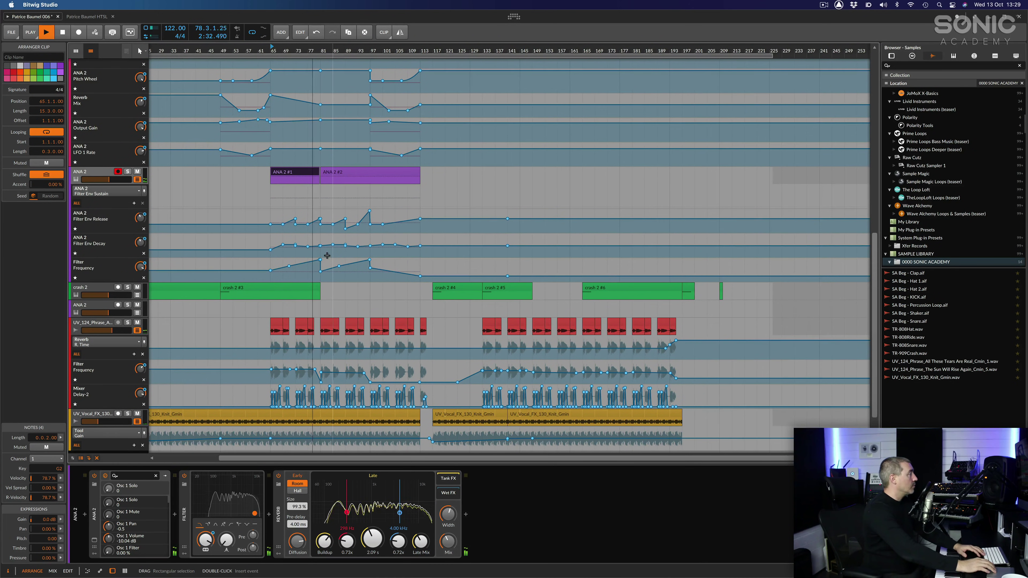
scroll(327, 255, up, 3)
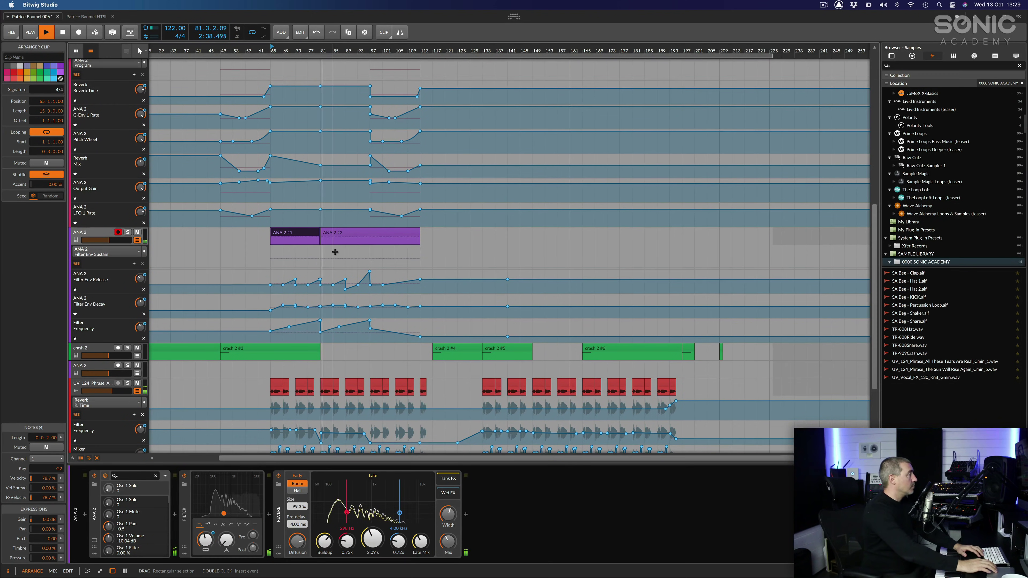
scroll(328, 255, up, 10)
scroll(335, 252, up, 7)
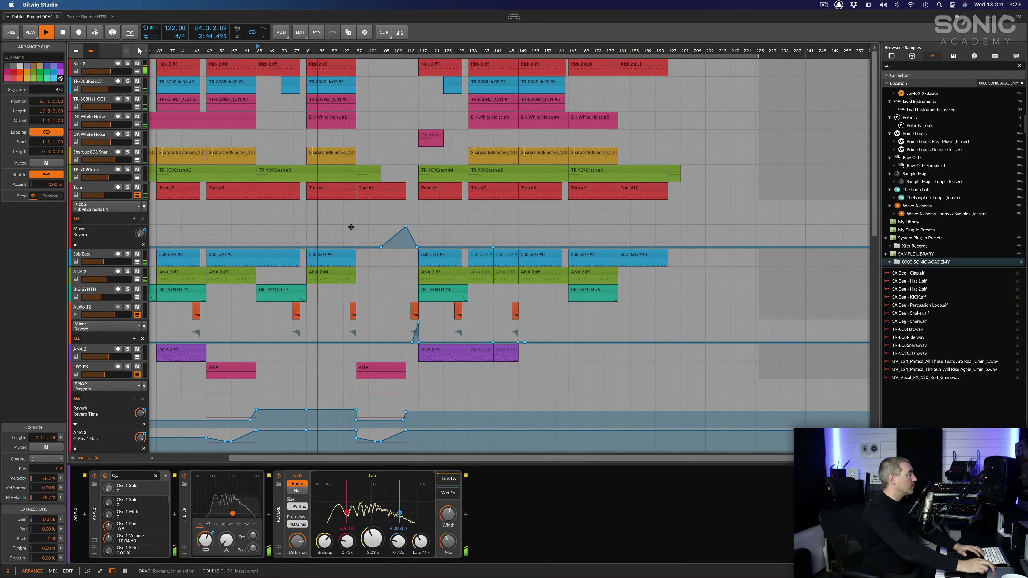
- Stop playback, restart from bar 97, solo the UV_124_Phrase vocal for a few bars, and unsolo it
key(space)
click(356, 46)
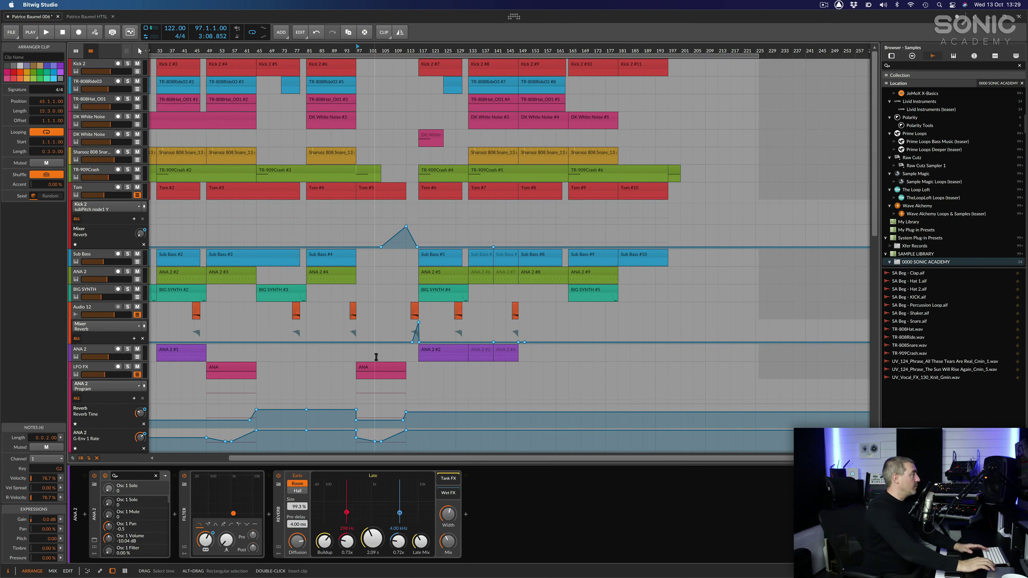
key(space)
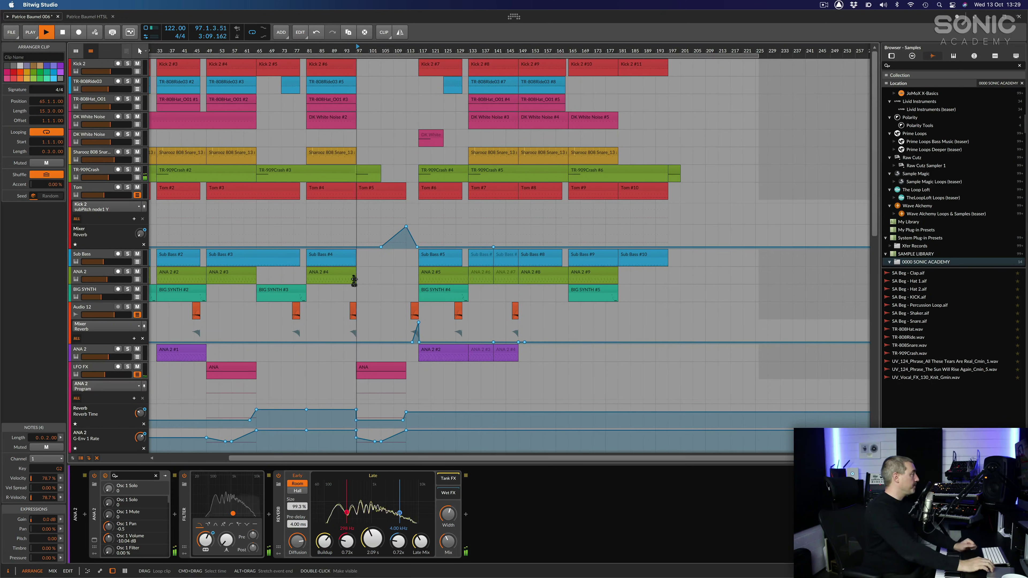
scroll(307, 256, down, 15)
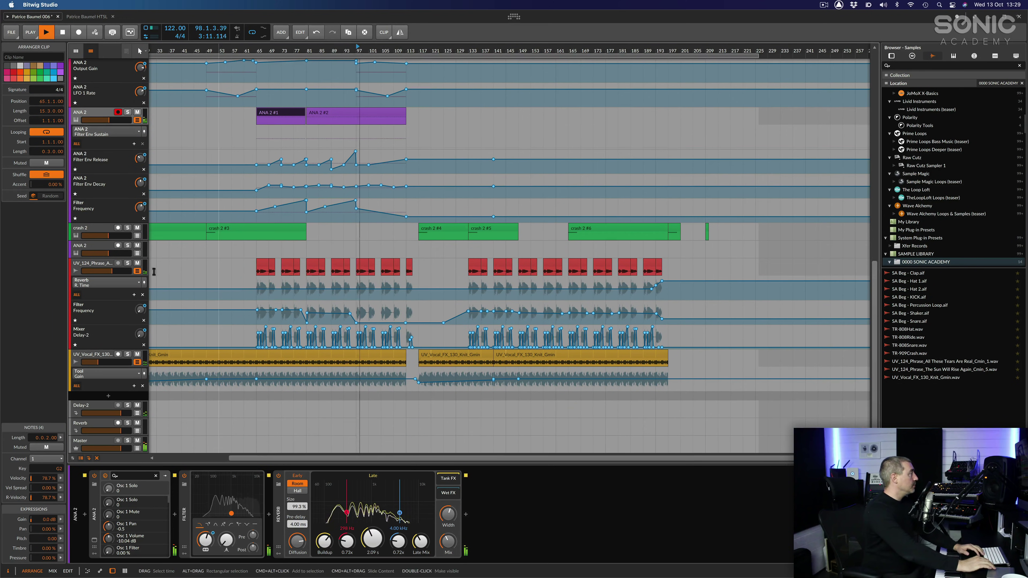
click(127, 263)
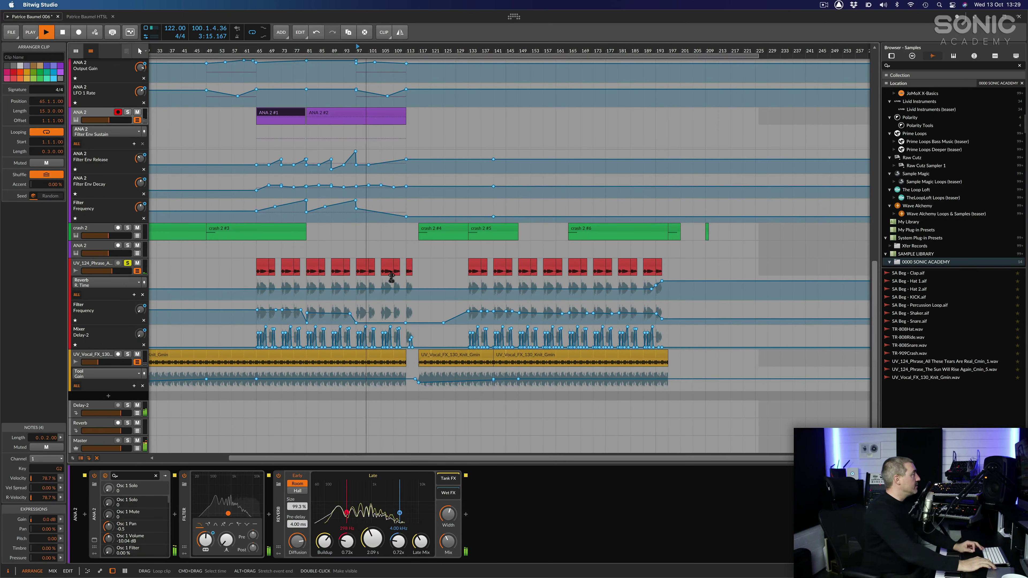
click(128, 265)
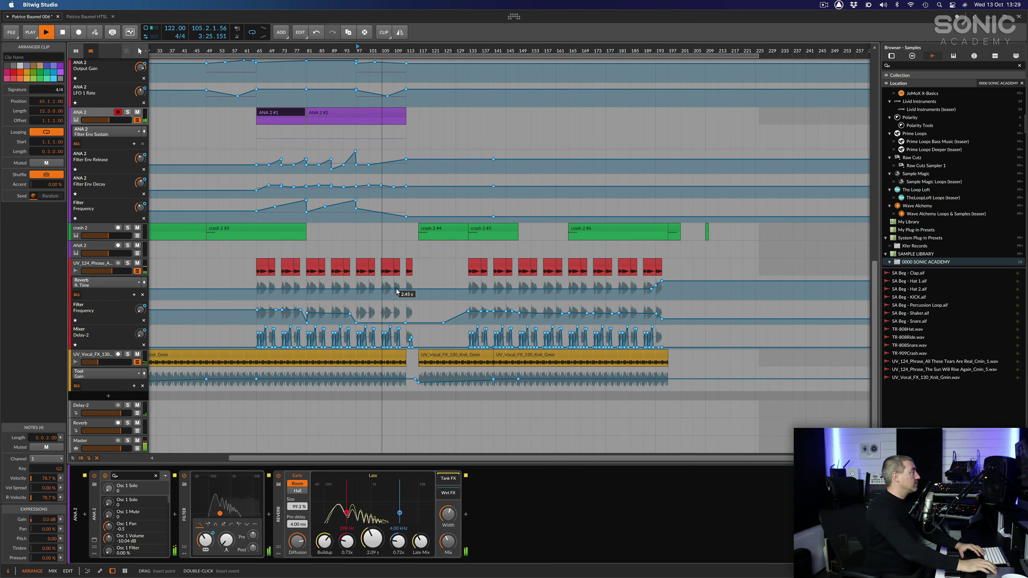
- Examine the clips and automation lanes while the mix plays from about bar 105 to 124, stop playback, and review the whole arrangement
scroll(397, 290, up, 15)
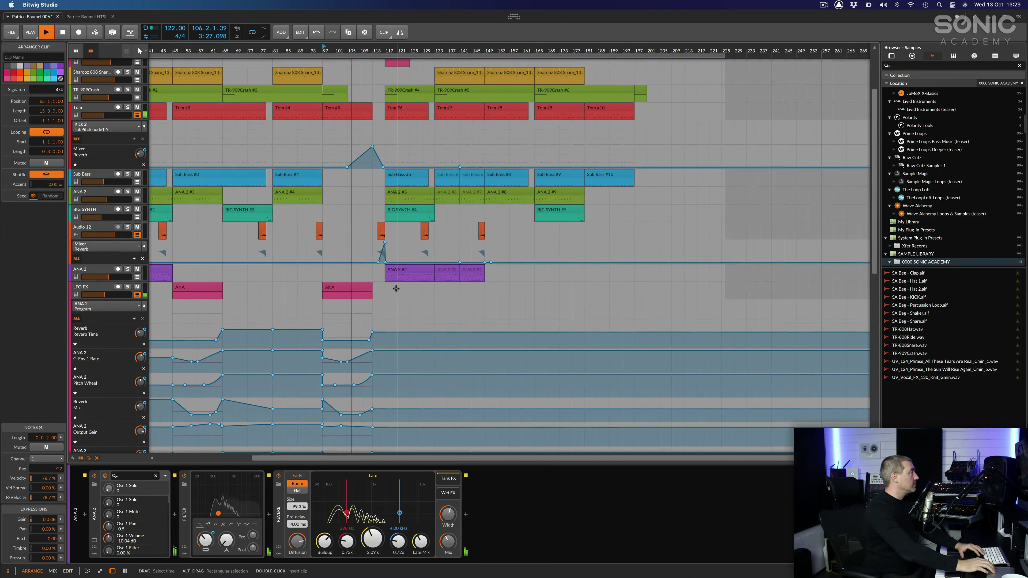
scroll(396, 289, up, 5)
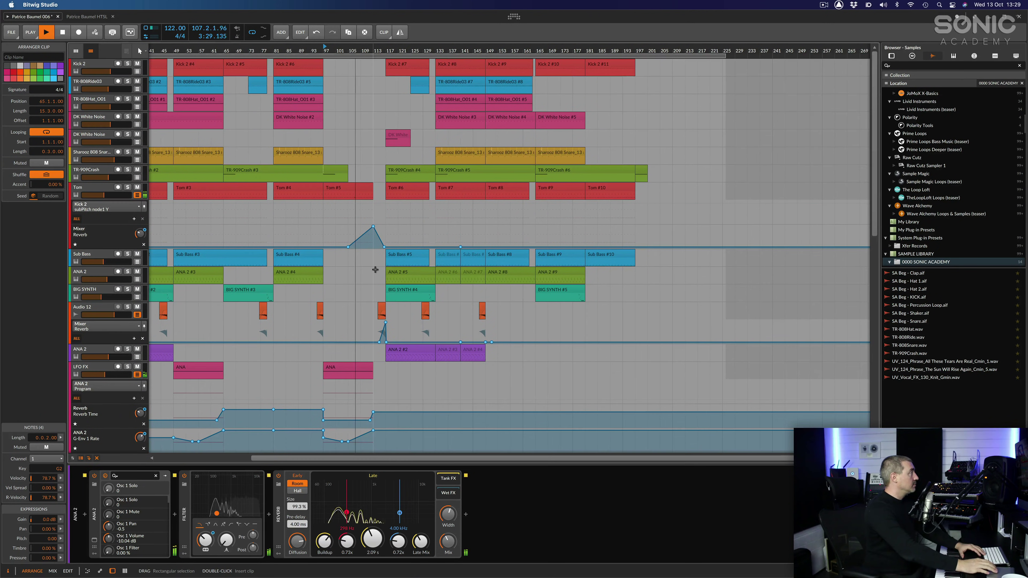
scroll(378, 295, down, 3)
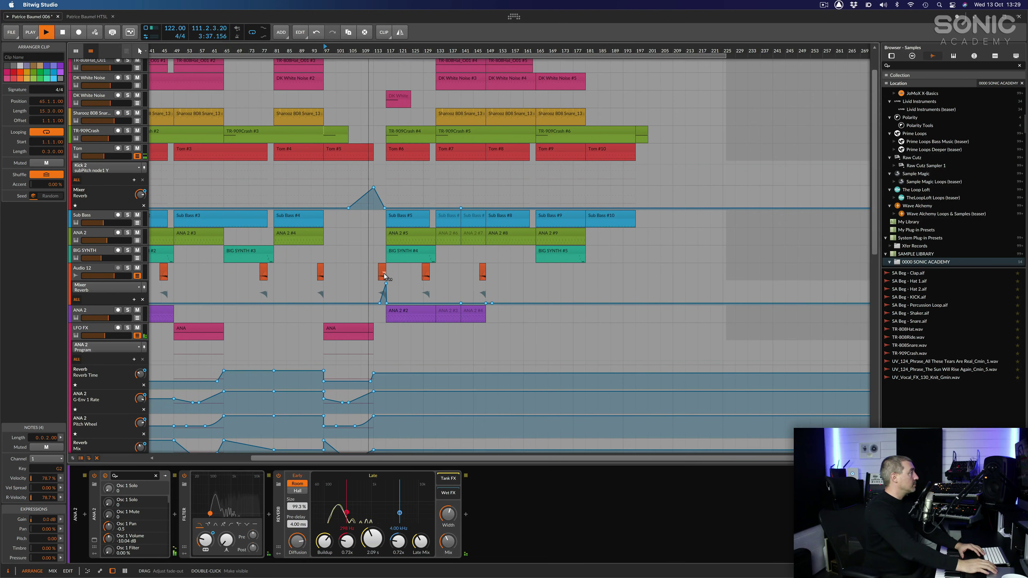
scroll(383, 279, up, 5)
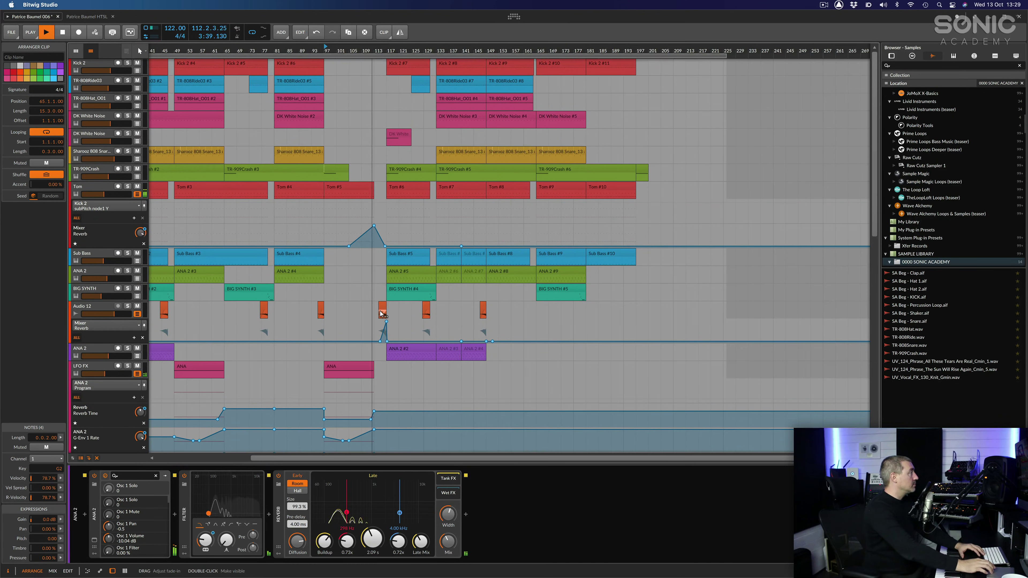
scroll(382, 285, down, 10)
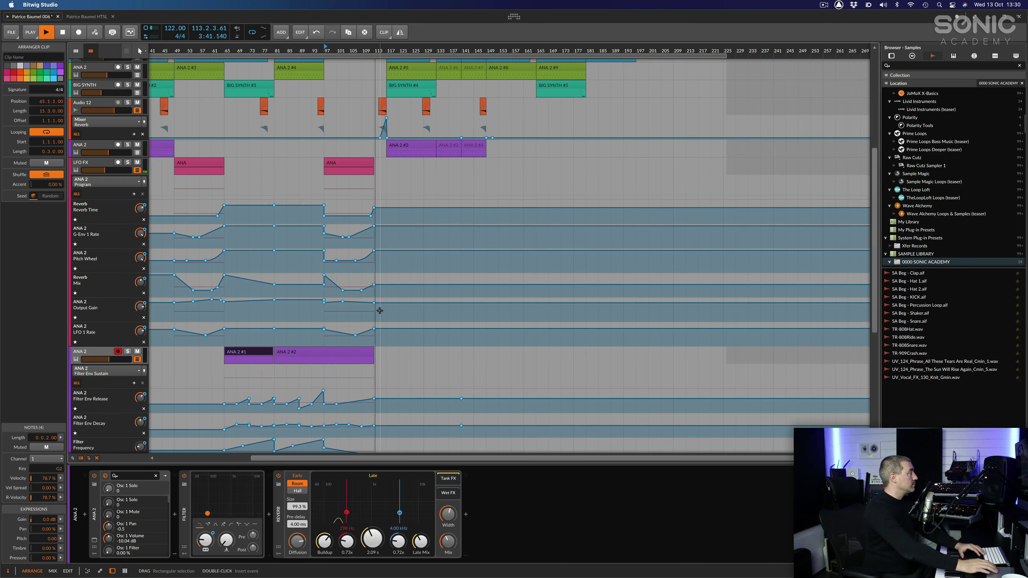
scroll(380, 311, up, 1)
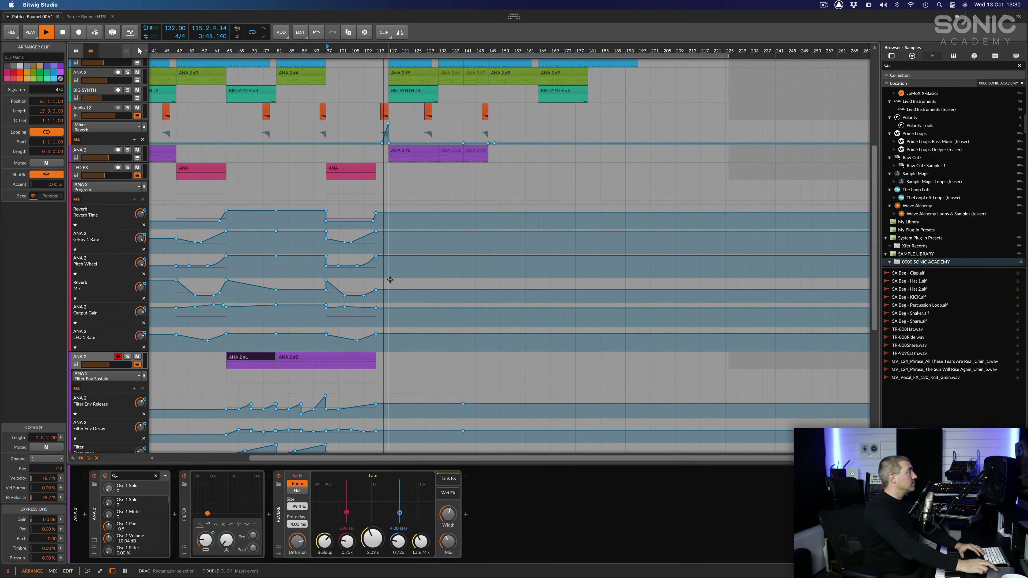
scroll(390, 279, up, 10)
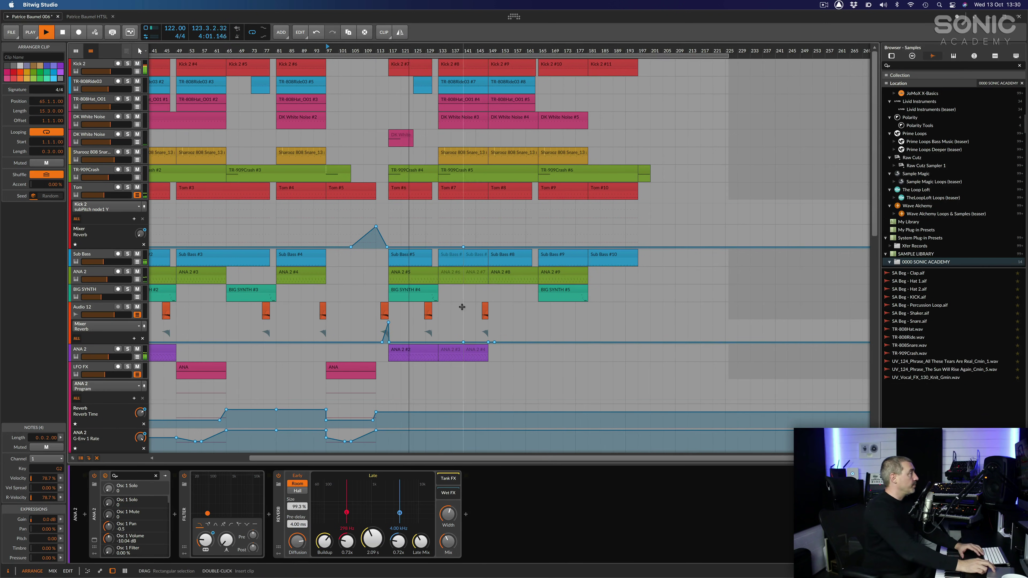
key(space)
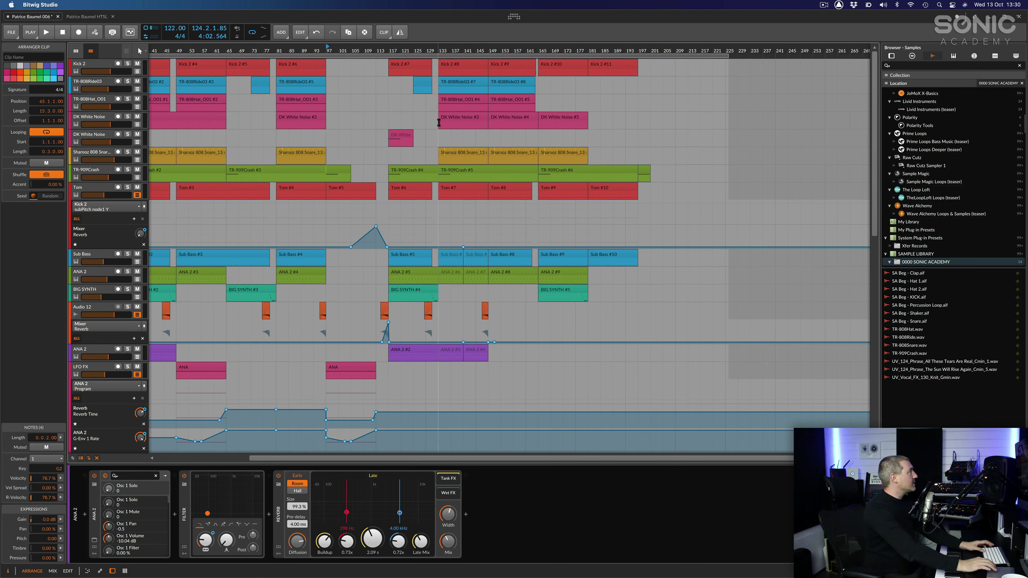
scroll(439, 122, left, 10)
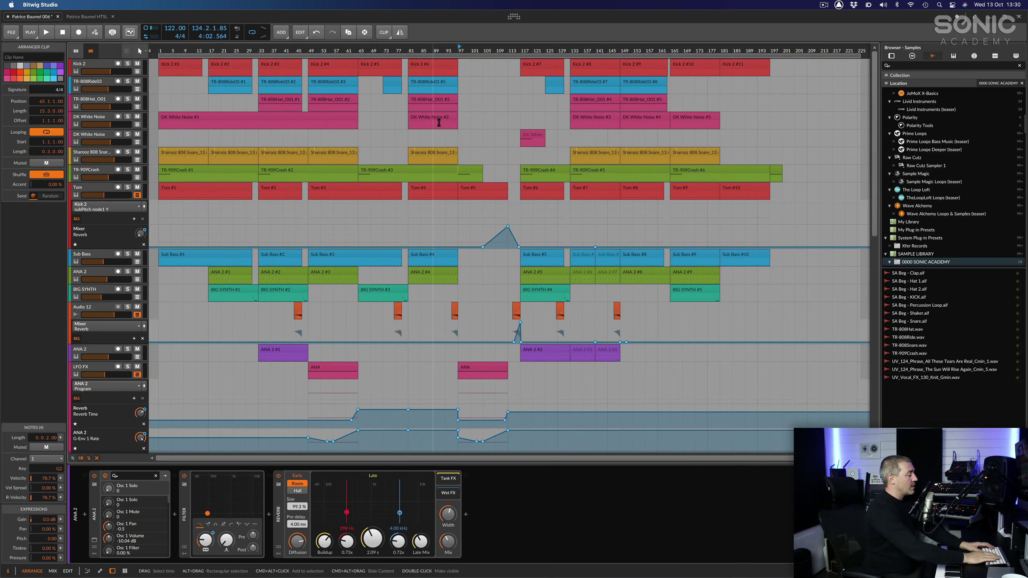
scroll(439, 123, down, 3)
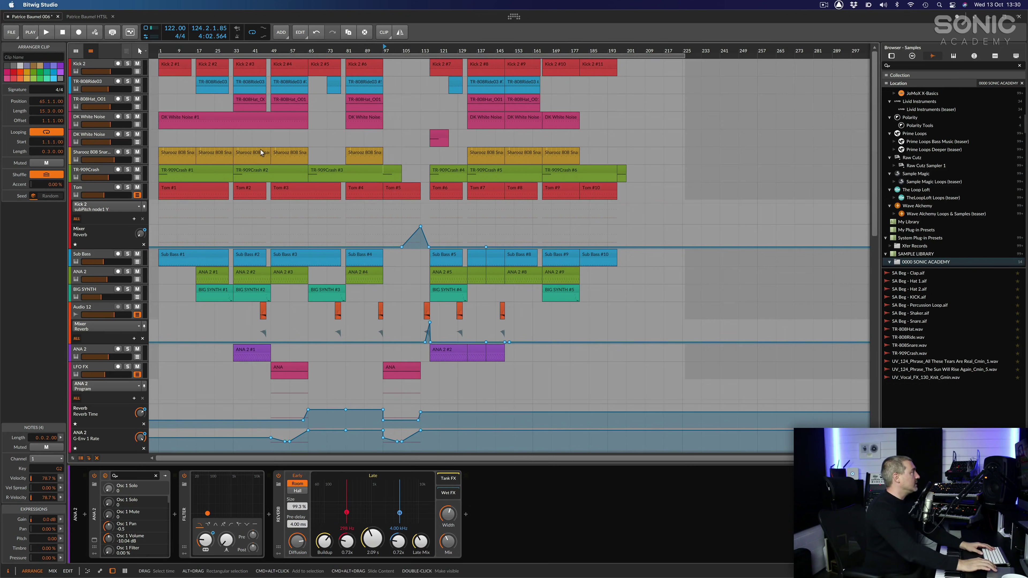
- Select the TR-909Crash #2 and #1 clips and the first Sharooz 808 Snare clip to examine their samplers, reverb and delay
click(252, 151)
click(266, 173)
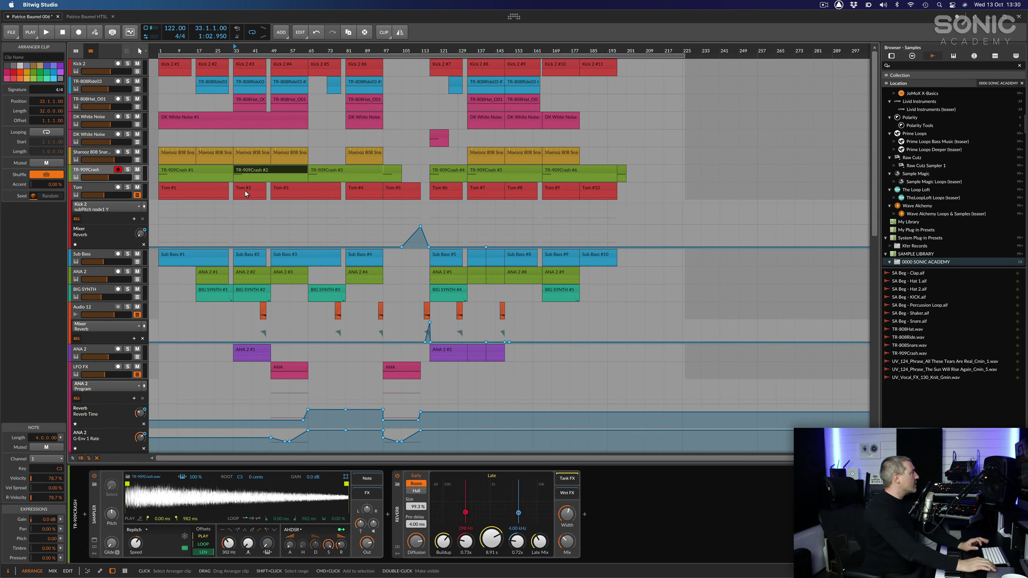
click(169, 172)
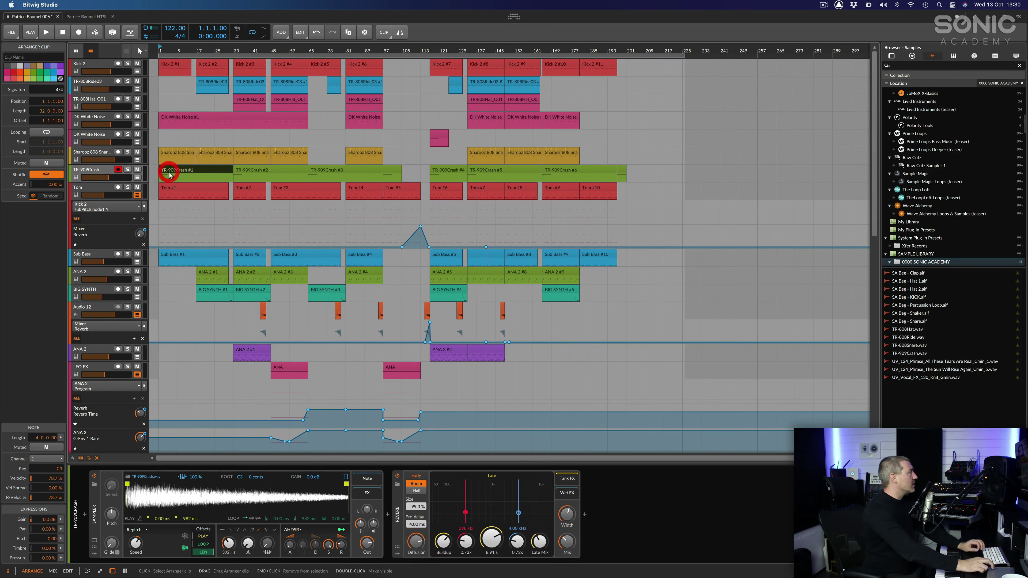
click(172, 154)
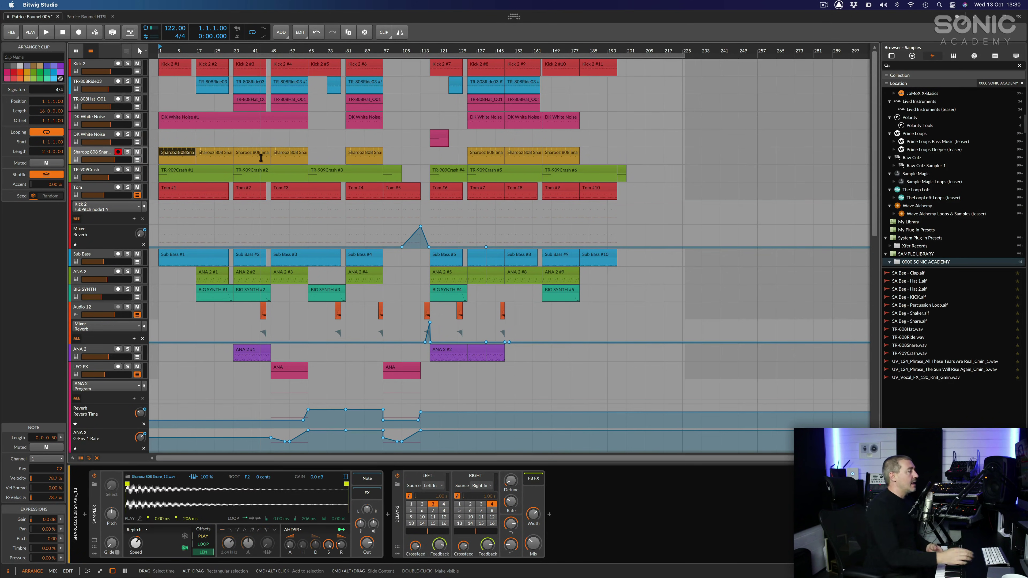
- Review the lower synth, crash and vocal tracks with their automation lanes, and select the green ANA 2 #2 clip below Sub Bass
scroll(261, 158, down, 15)
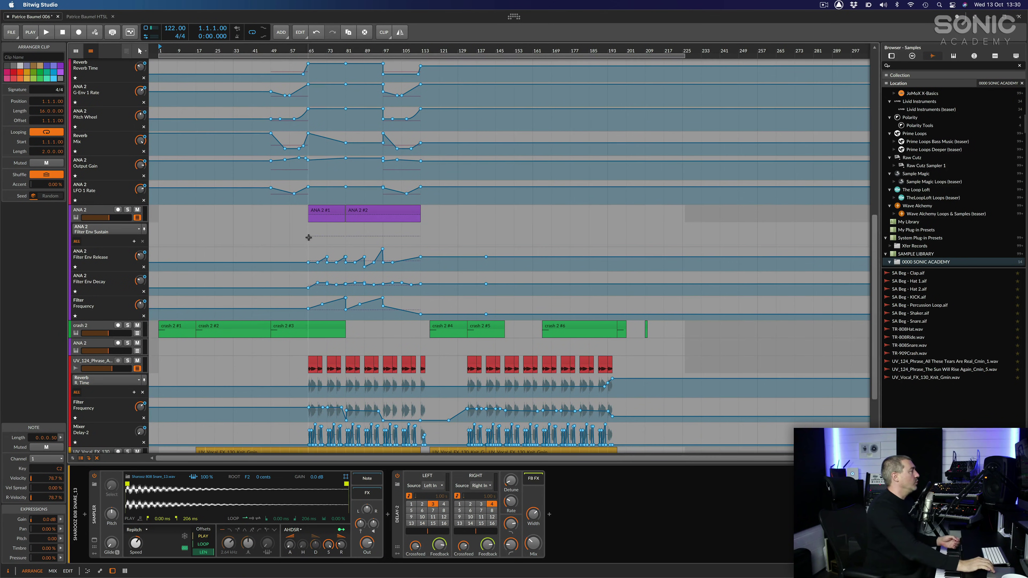
scroll(279, 166, down, 5)
scroll(319, 311, up, 20)
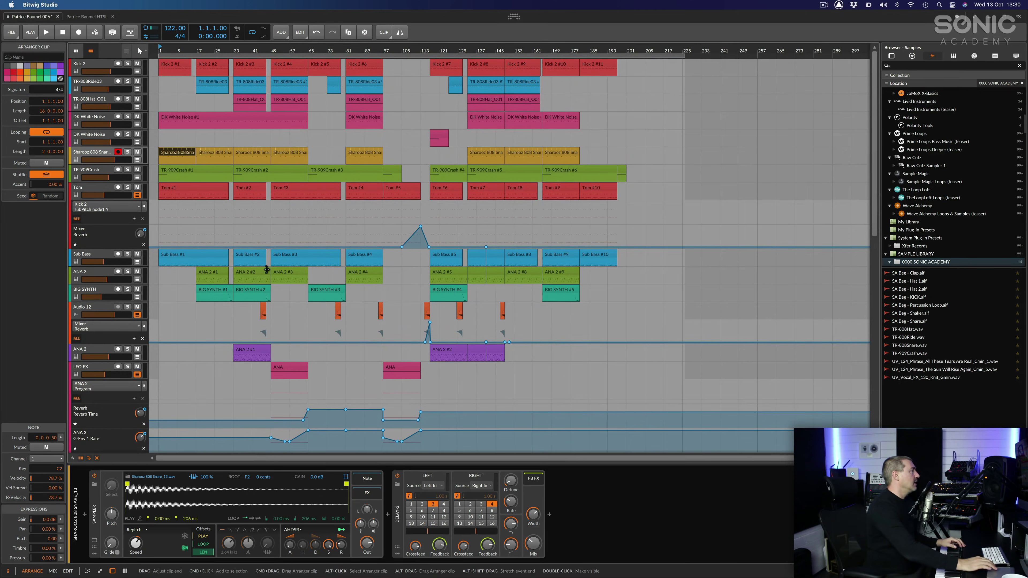
click(243, 272)
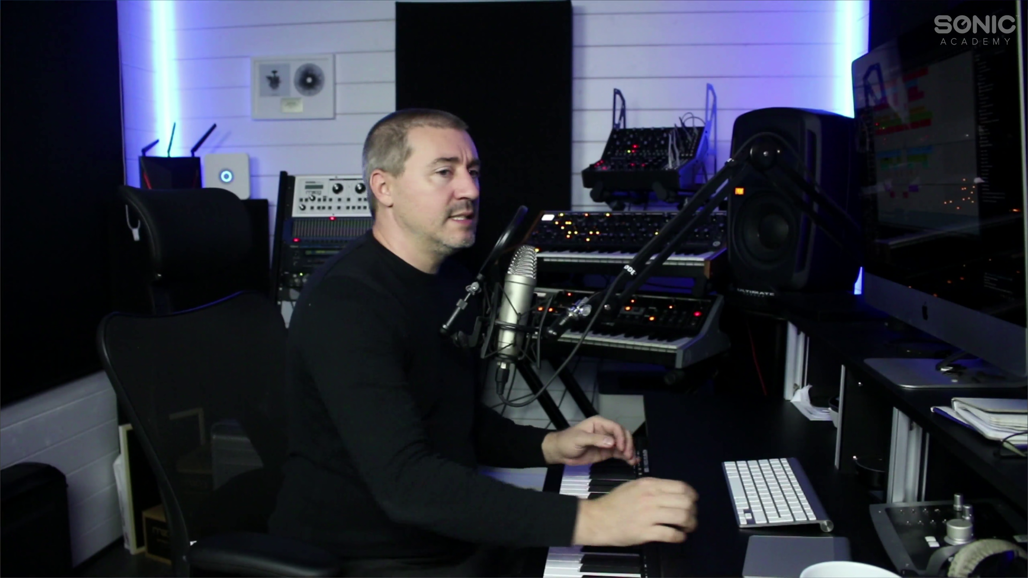